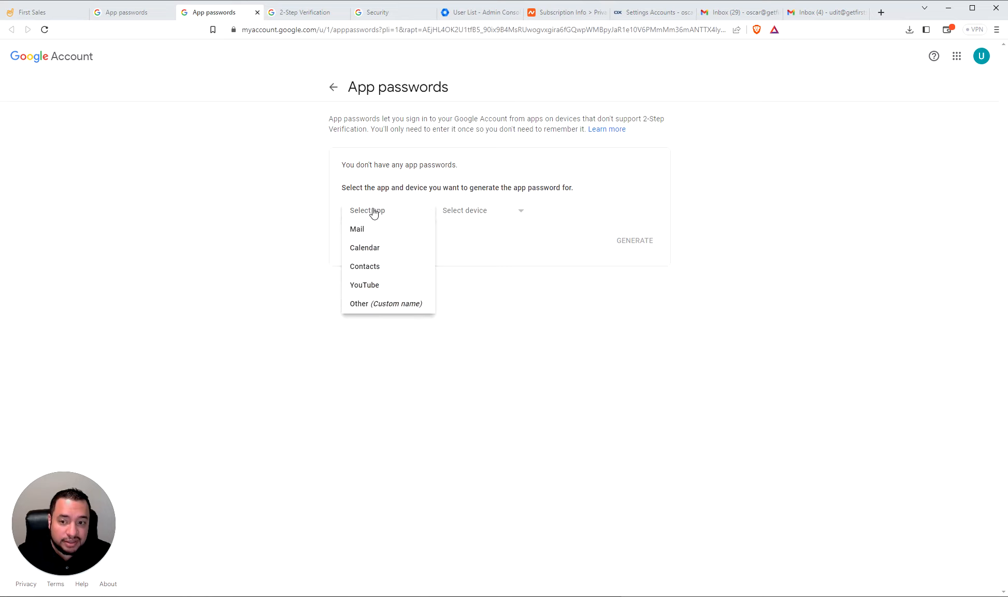
Step: Generate a Google app password for a custom app named FS and select the generated password for copying
click(373, 304)
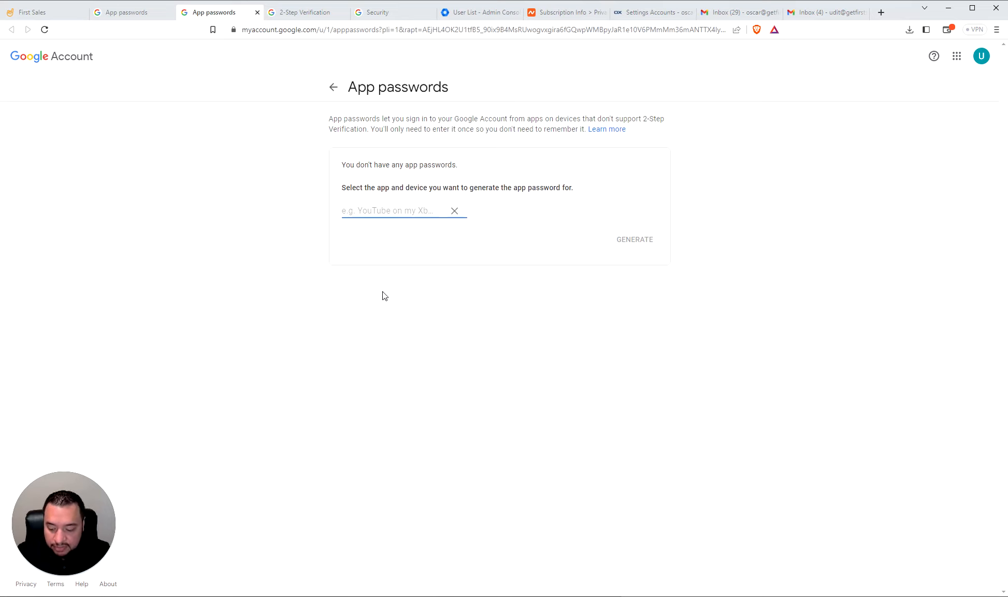
text(FS)
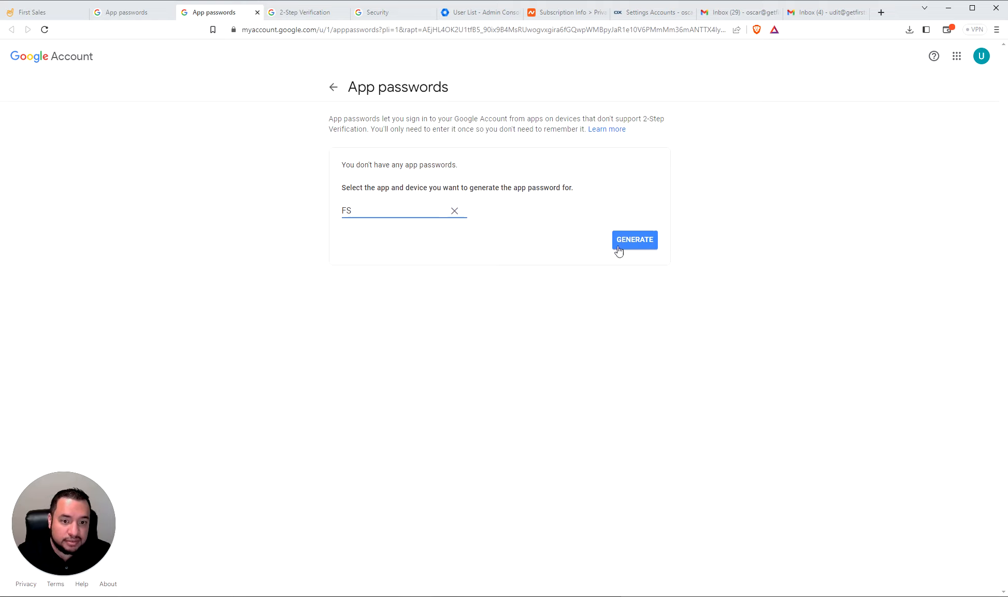
click(635, 244)
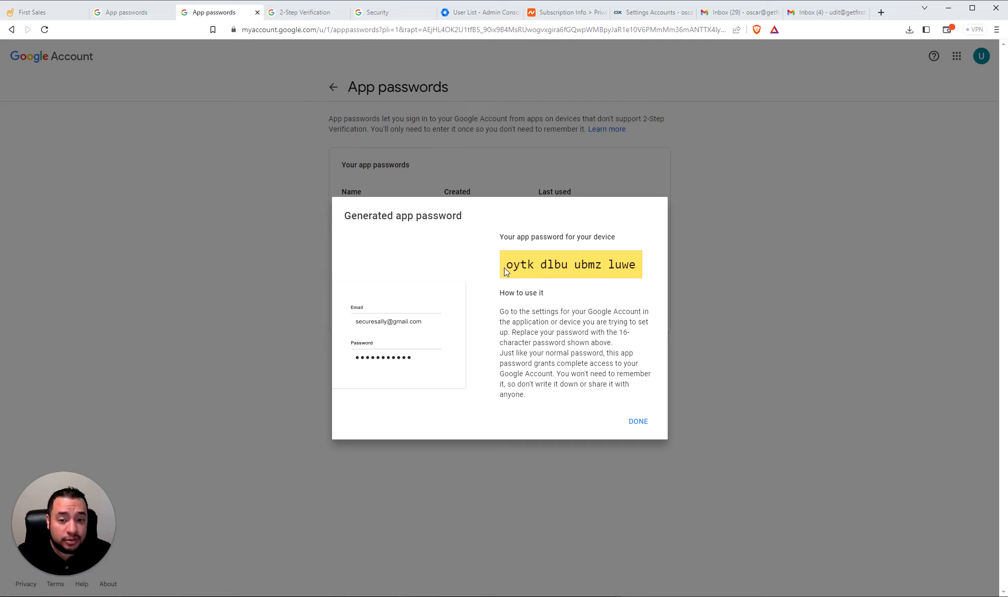
drag(505, 266, 636, 266)
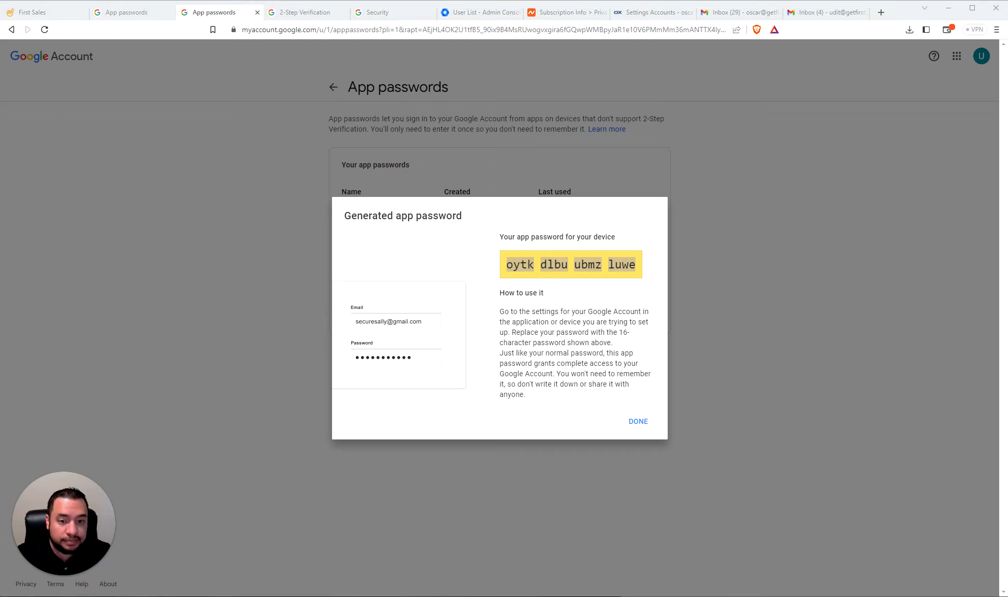
Step: Switch to First Sales, paste the Gmail app password, add the mail account, and dismiss the browser's offer to save the password
click(42, 14)
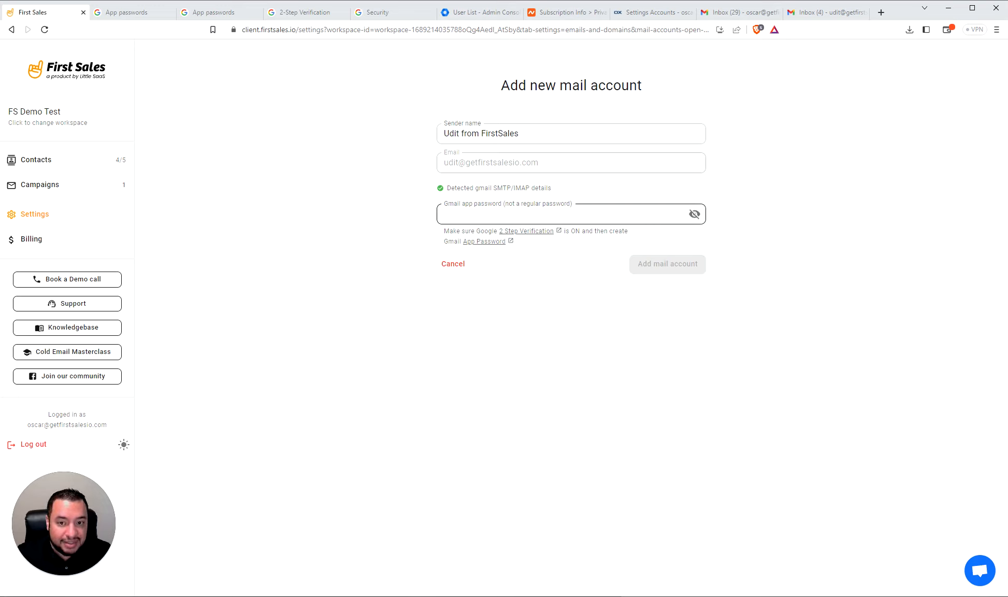
click(571, 214)
key(ctrl+v)
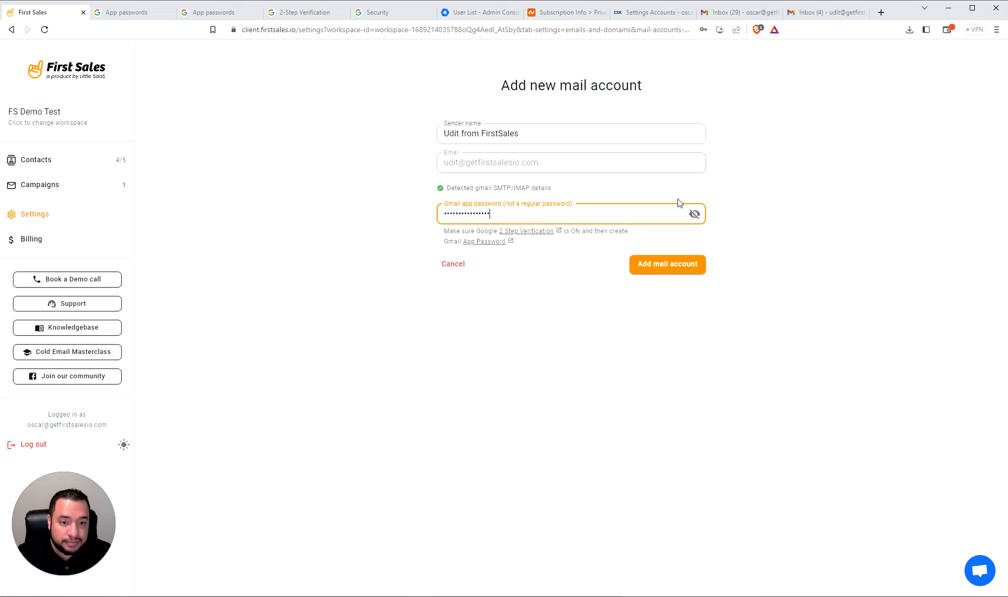
click(784, 213)
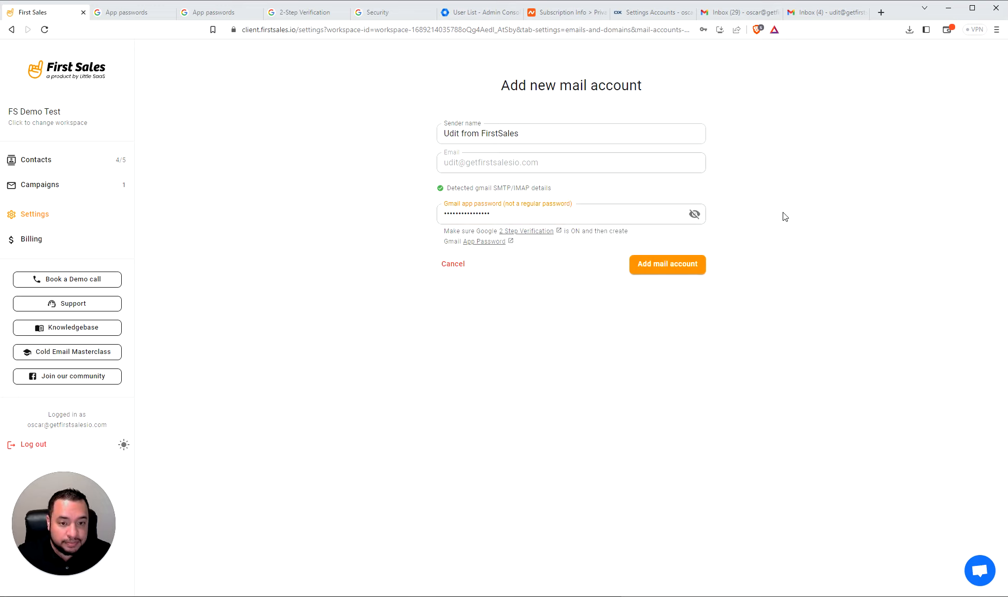
click(665, 267)
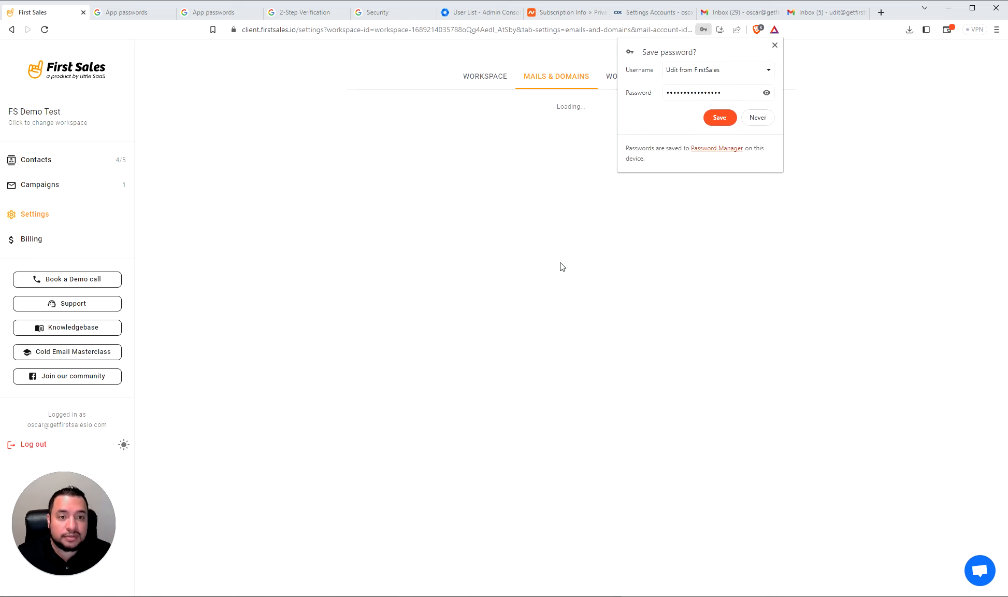
click(775, 45)
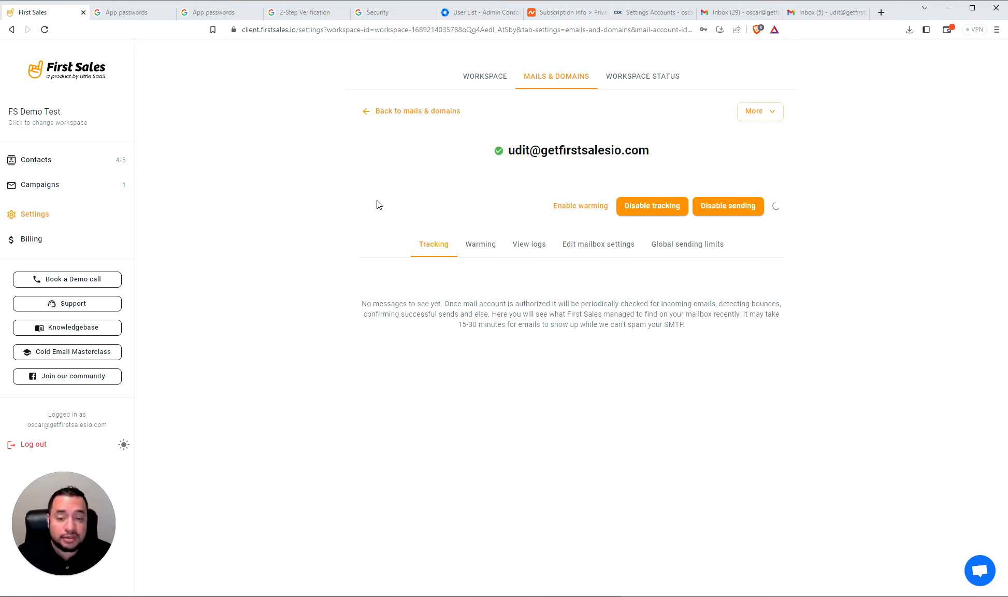
Step: Enable warming for the newly added mail account and return to the mail accounts list
click(584, 214)
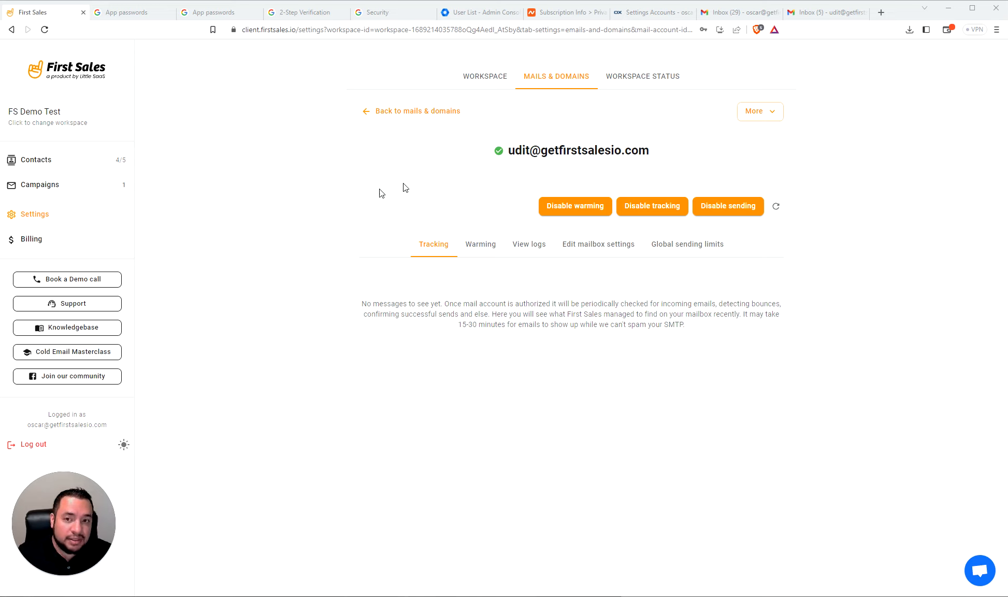
click(410, 112)
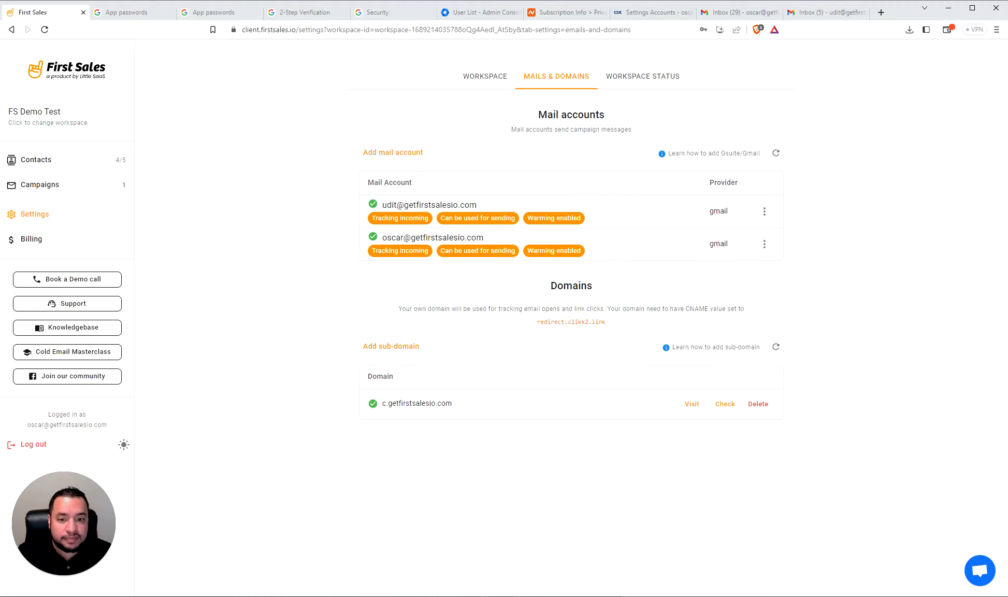
Step: Examine the warming metrics of the second mail account in the list for the last 30 days
click(620, 253)
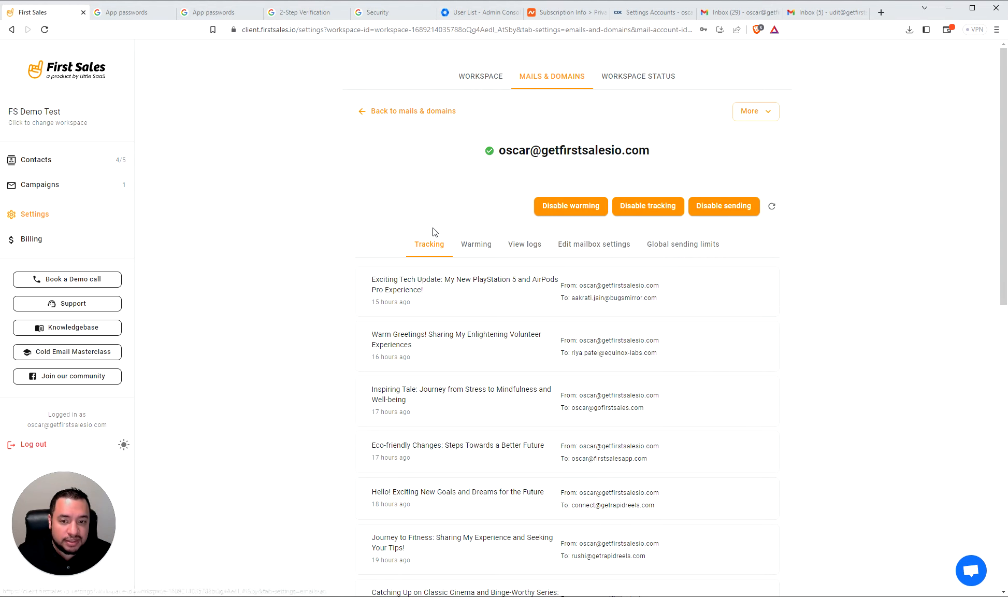
click(478, 244)
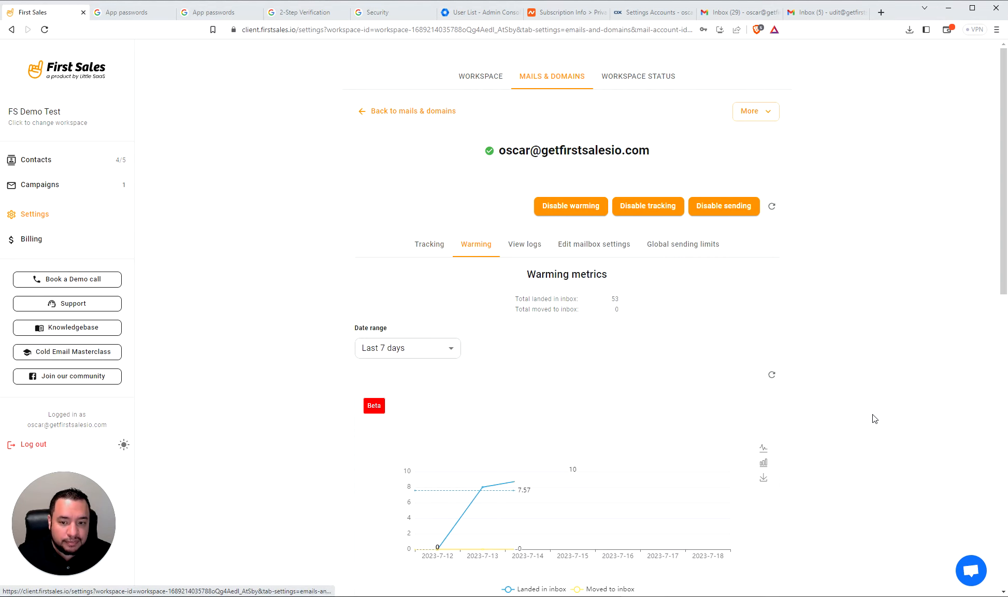
scroll(871, 419, down, 2)
click(428, 252)
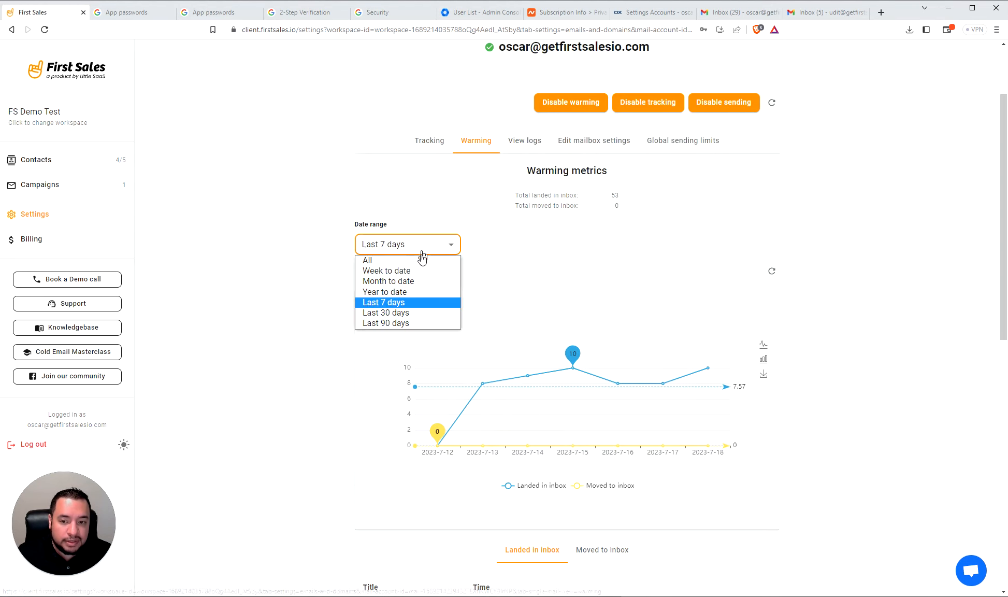
click(417, 312)
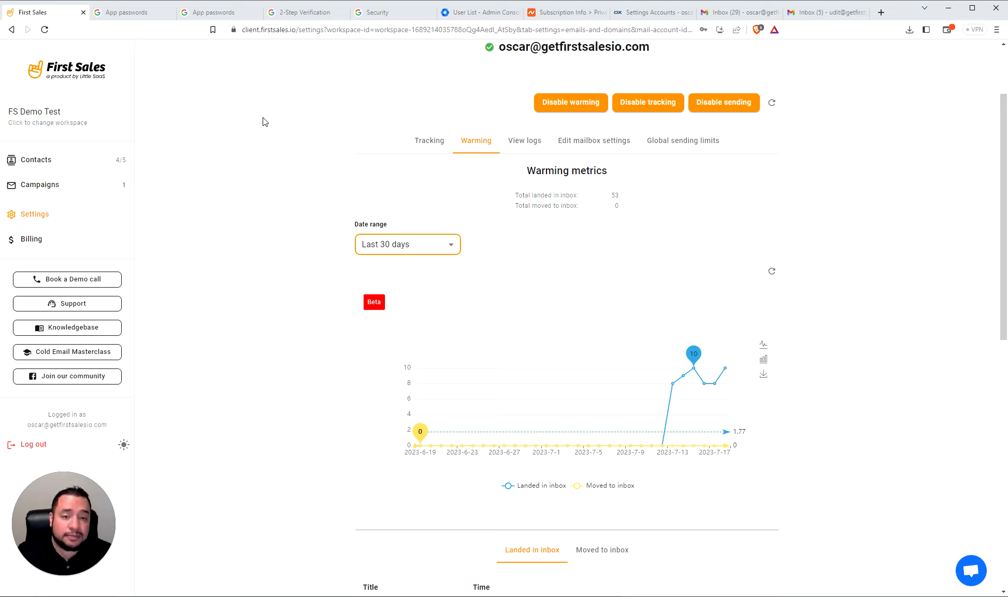
scroll(443, 186, up, 2)
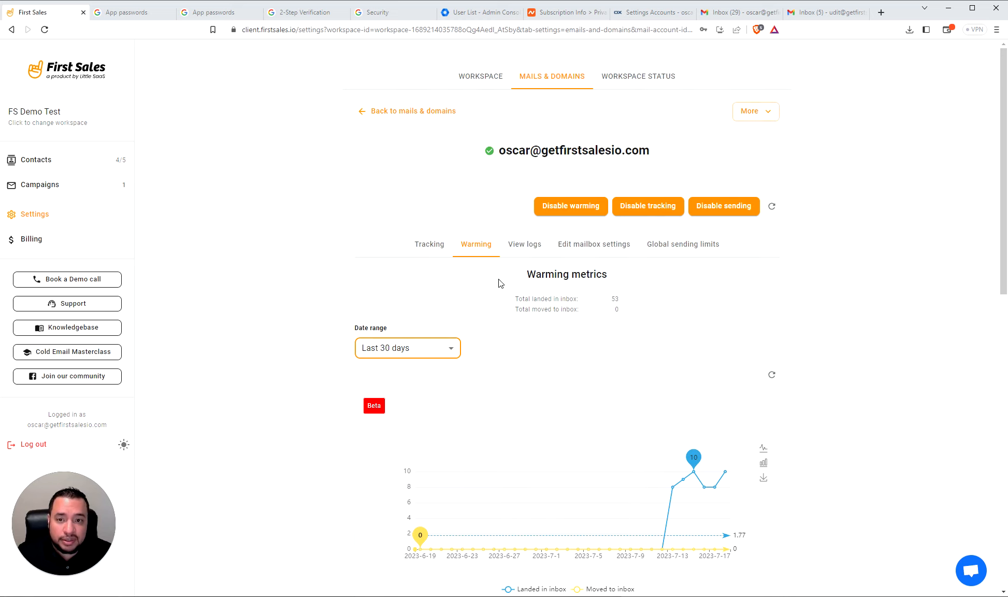
Step: Return to the mail accounts list and open the newly added account, the first one listed
click(399, 110)
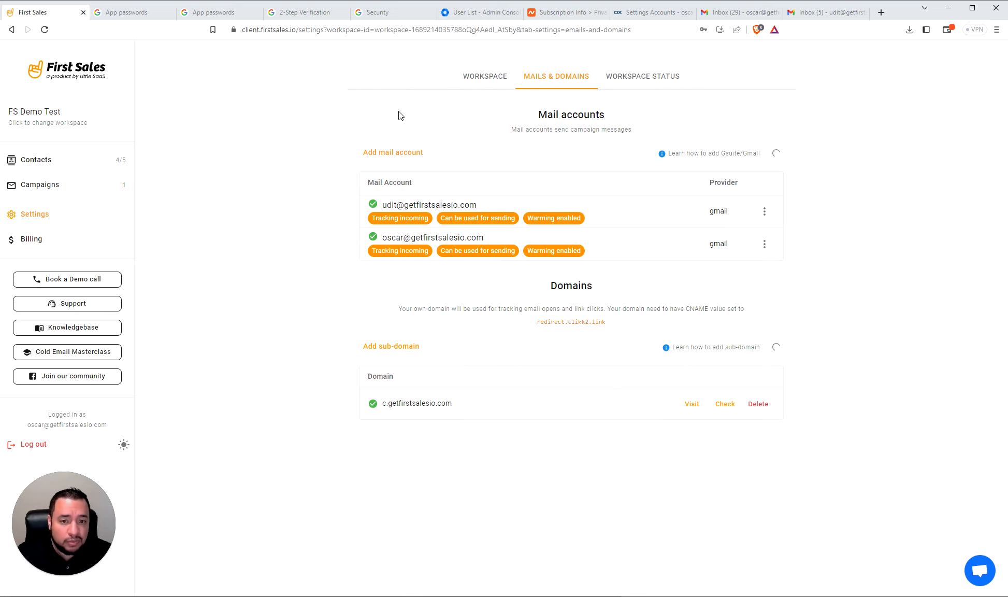
click(631, 215)
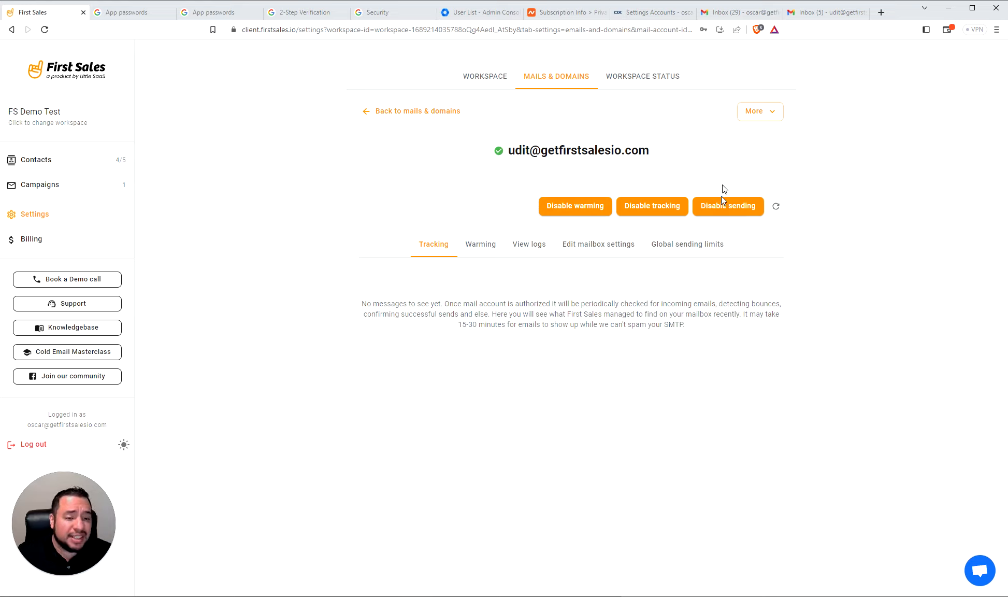
Step: Disable sending and warming for the mail account, and enable both again
click(575, 207)
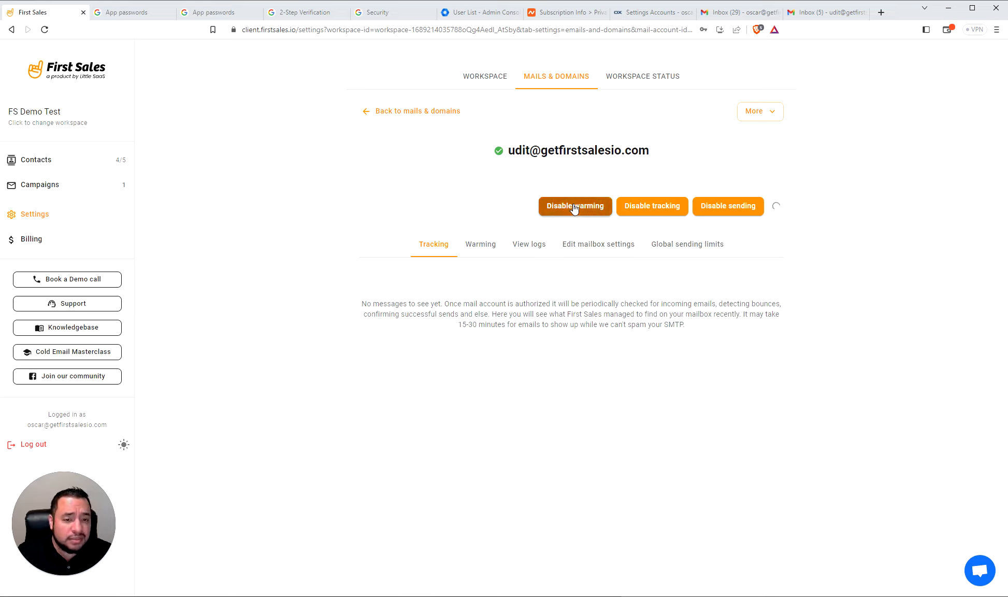
click(720, 205)
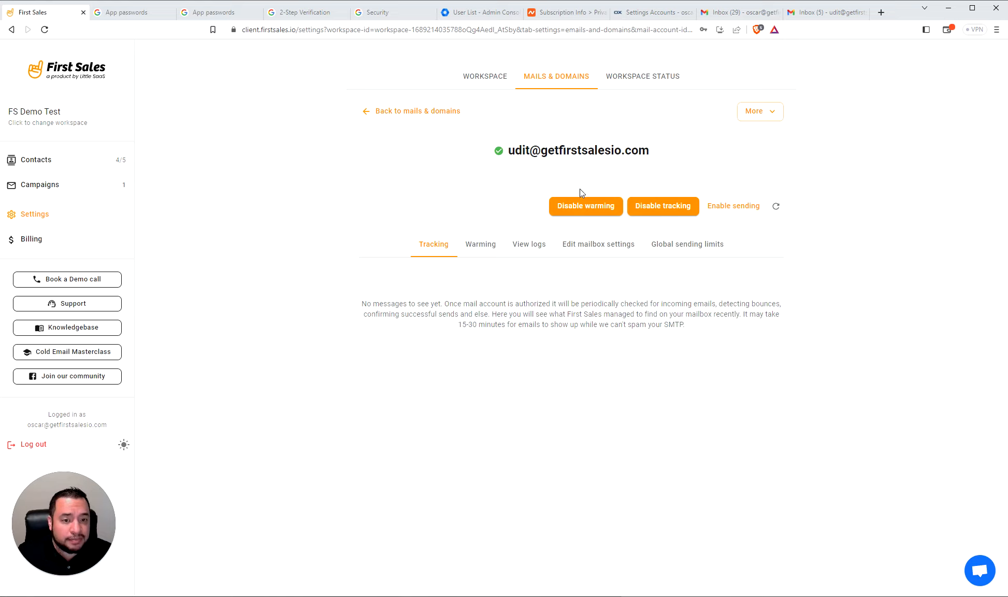
click(581, 204)
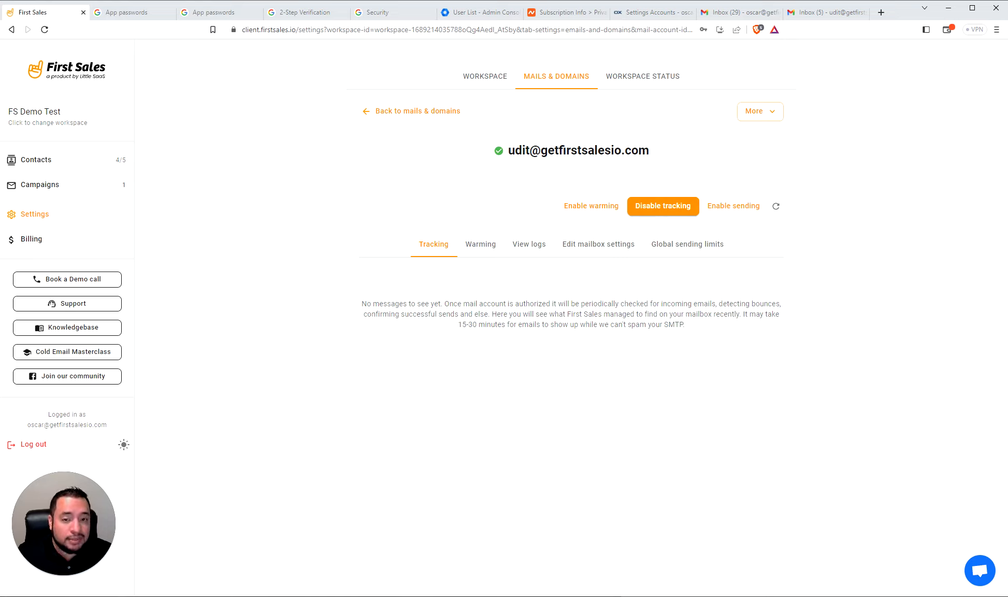
click(584, 206)
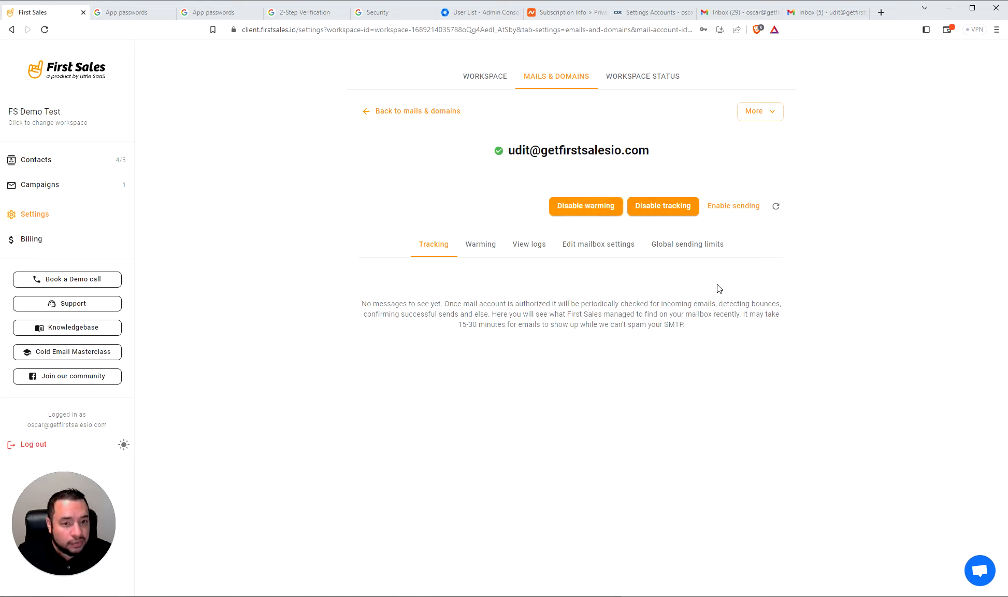
click(732, 205)
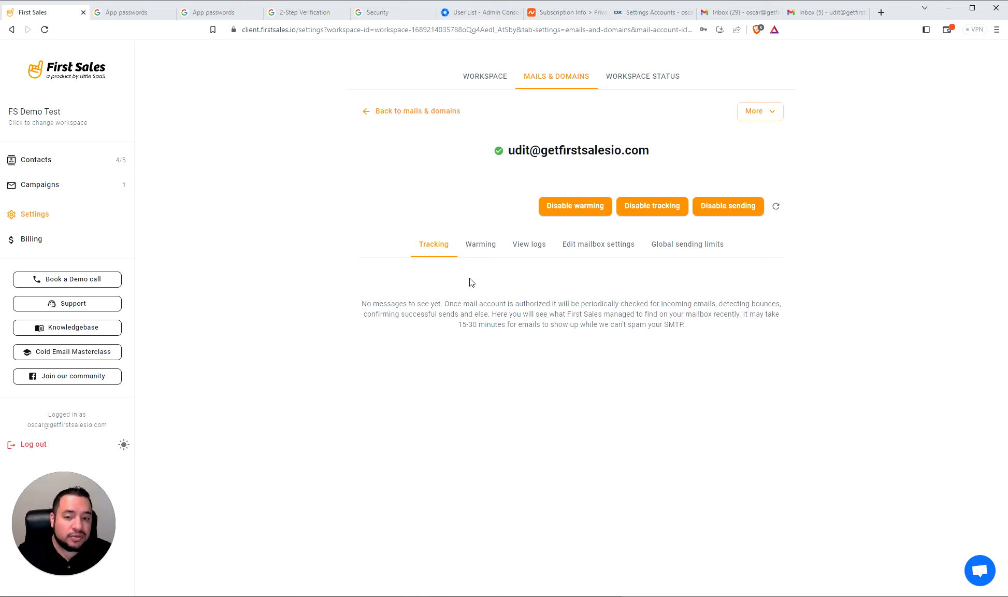
Step: Review the mail account's warming metrics, mail logs and mailbox folder settings
click(473, 249)
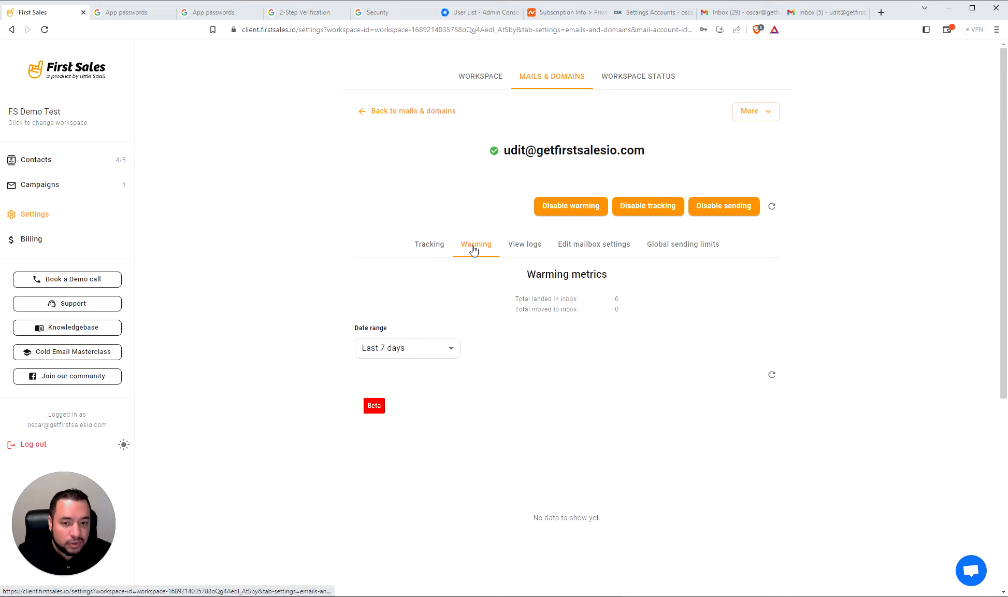
click(521, 249)
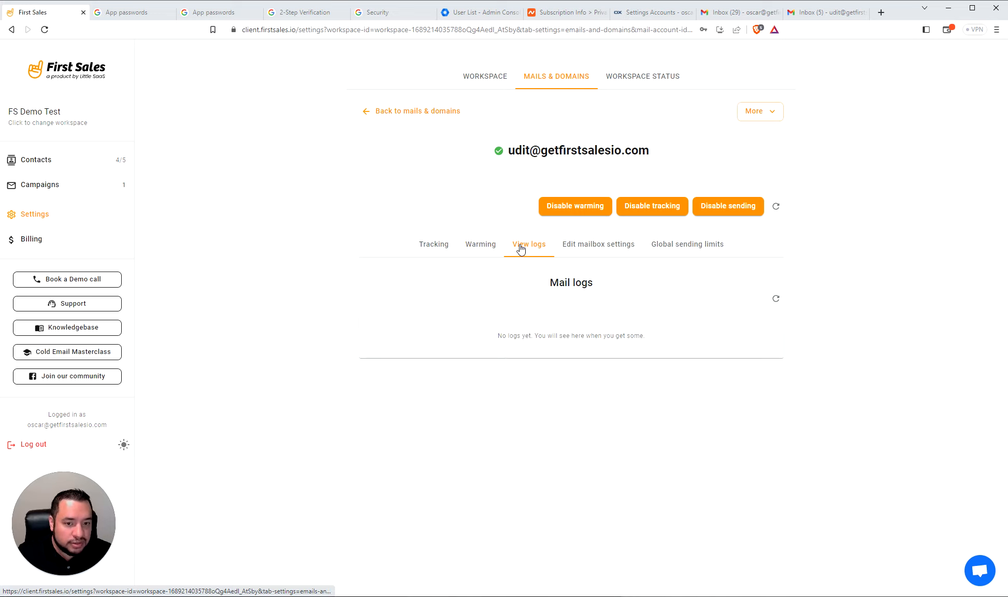
click(594, 249)
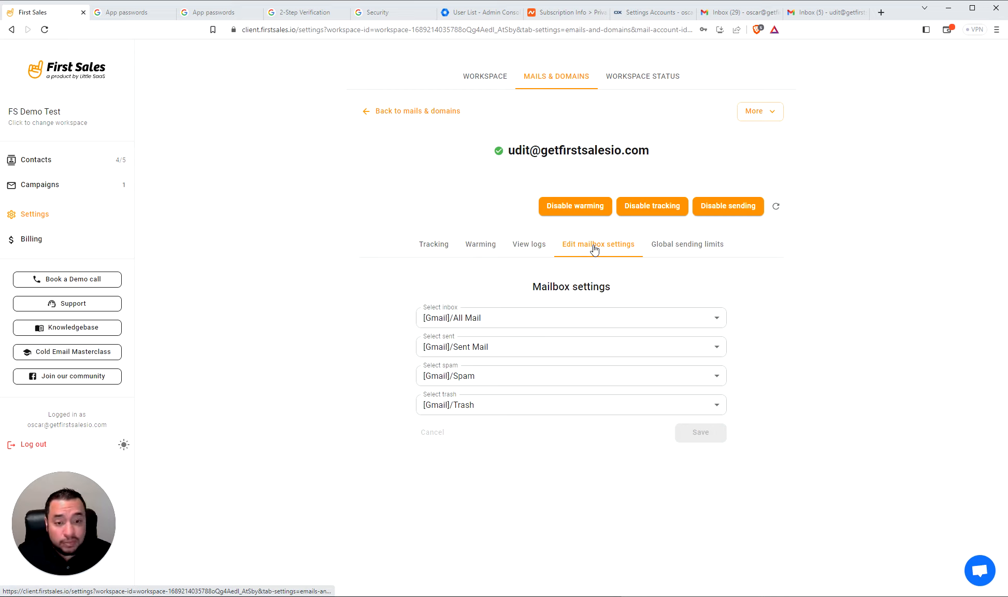
Step: In the global sending limits, set the maximum for the 5-minute window to 3 emails and save it
click(675, 248)
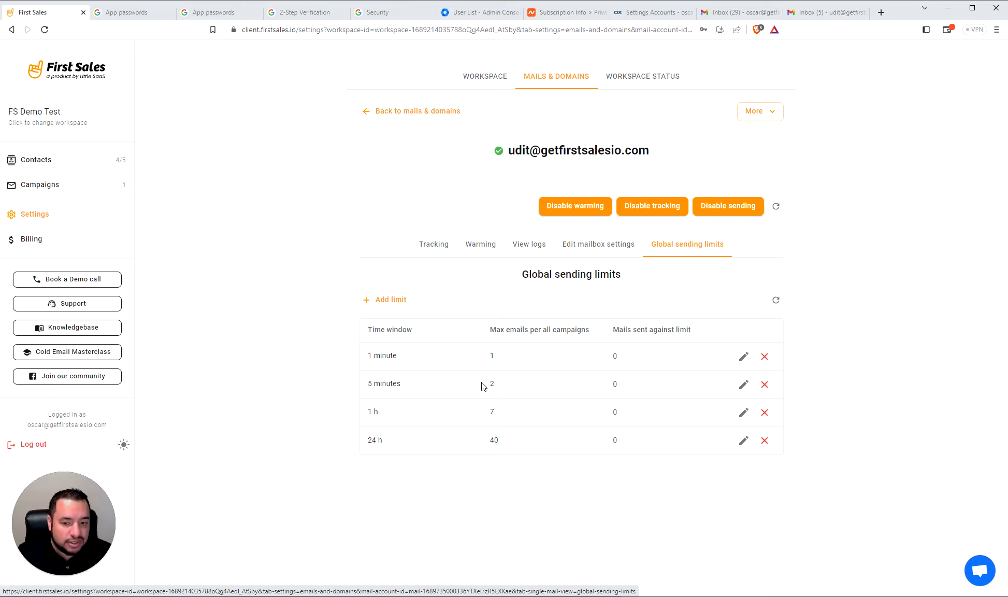
click(744, 384)
drag(408, 353, 413, 354)
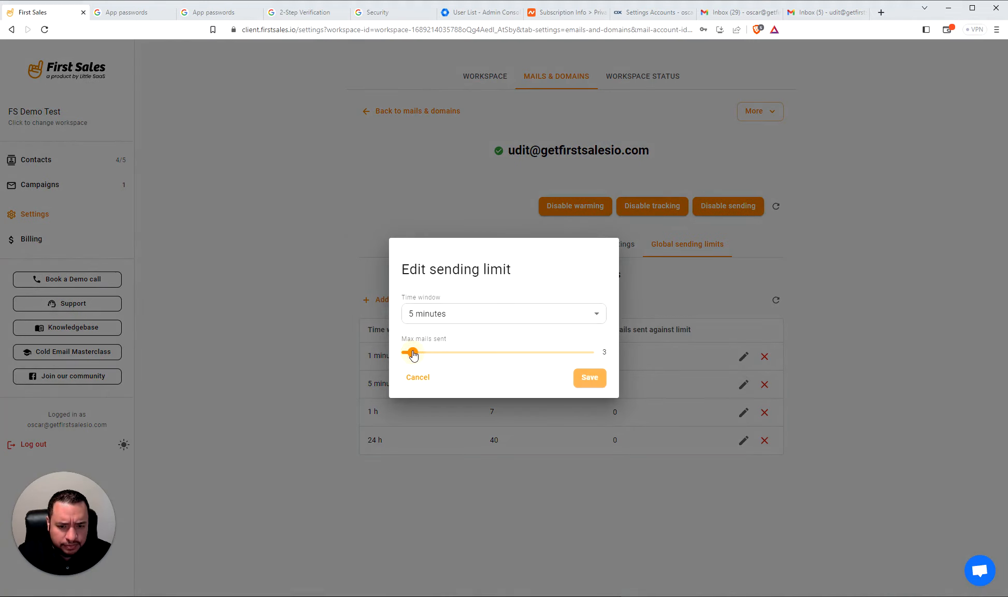
click(586, 377)
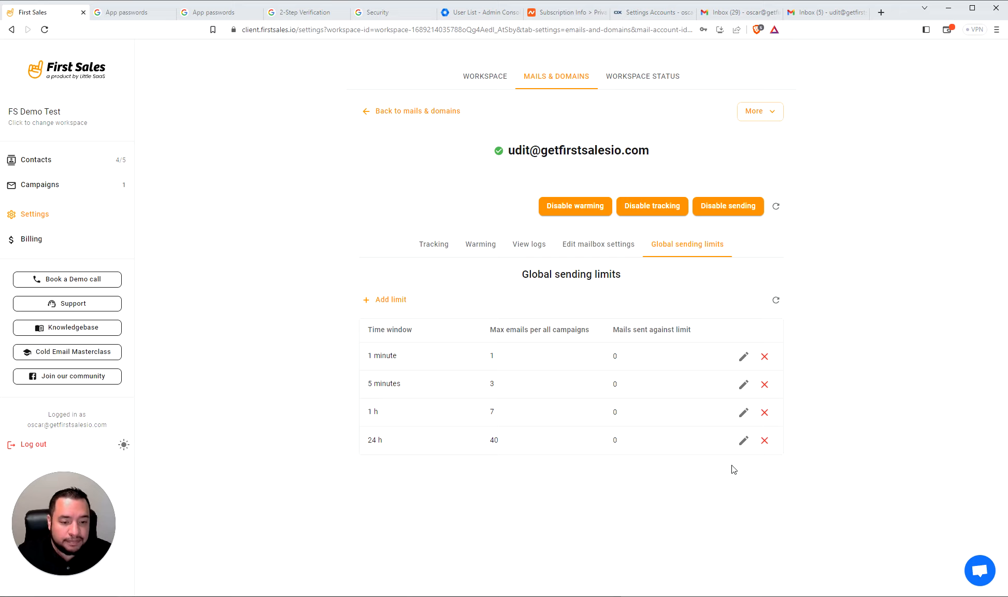
Step: Extend the 24-hour sending limit's available range, save a maximum of 49 emails, and return to the mail accounts list
click(743, 441)
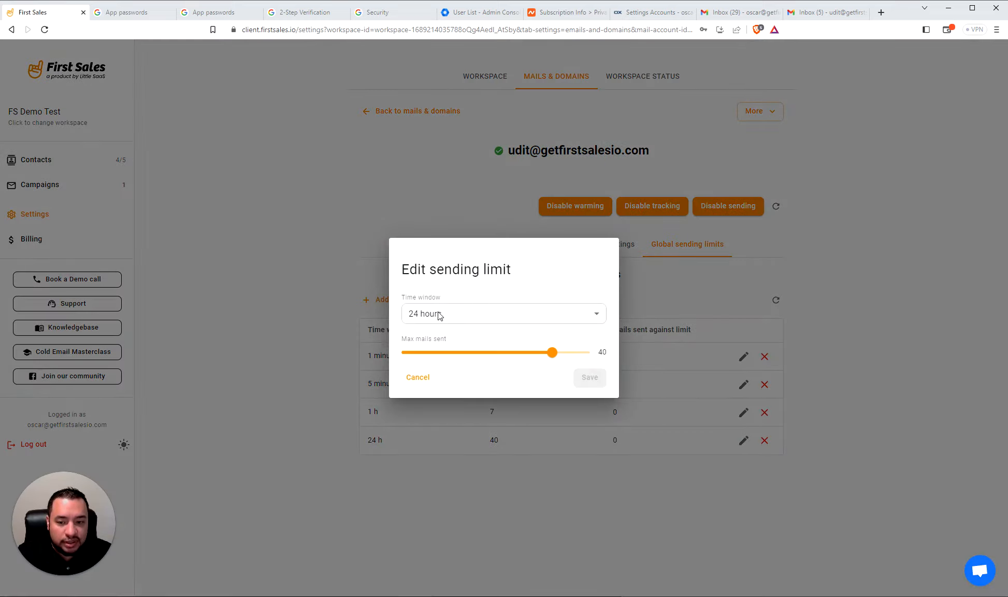
drag(551, 353, 596, 355)
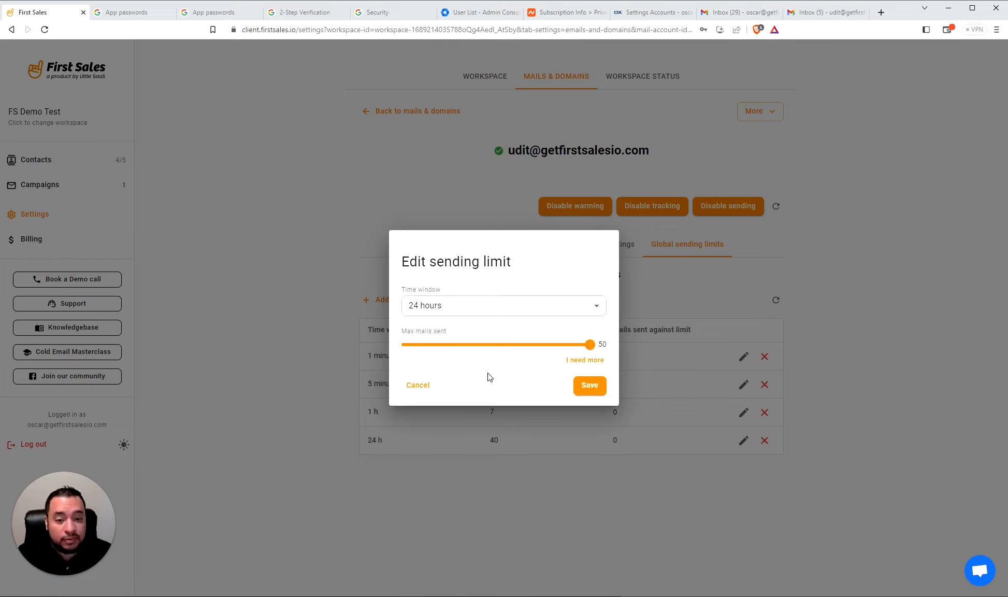
click(570, 360)
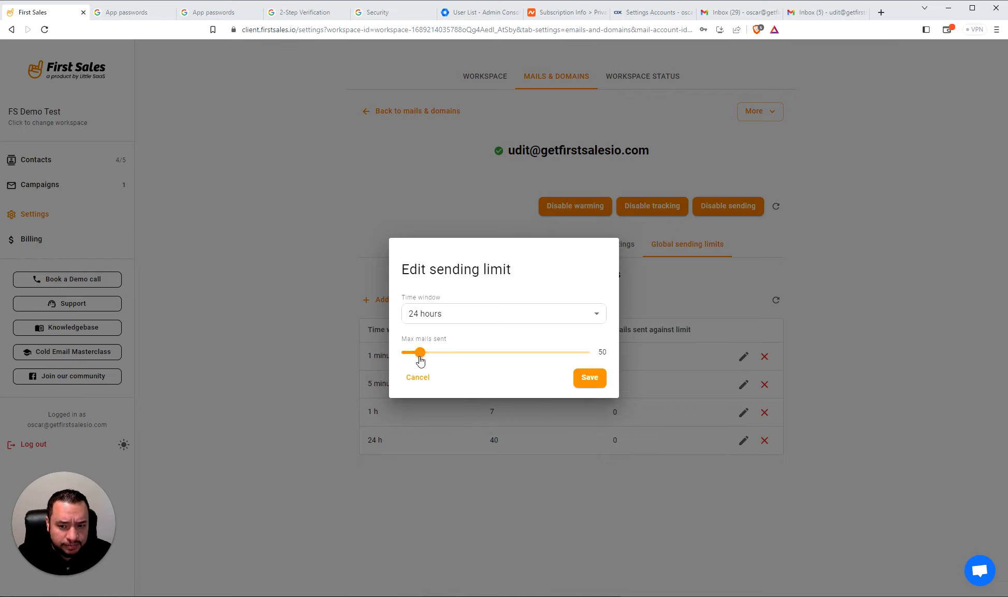
drag(420, 361, 429, 340)
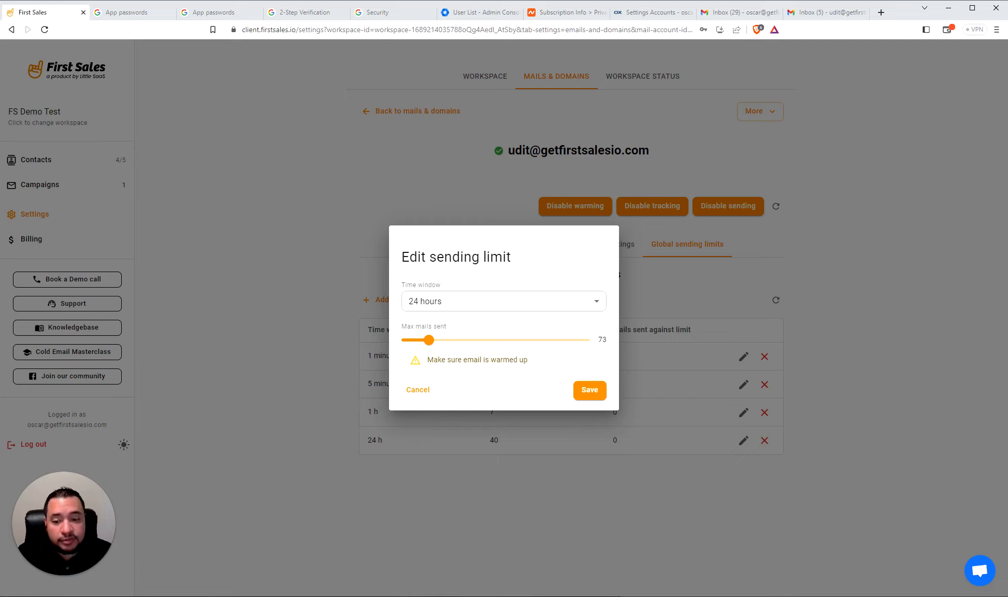
mouse_move(429, 340)
mouse_down()
mouse_move(419, 352)
mouse_move(418, 338)
mouse_move(421, 352)
mouse_up()
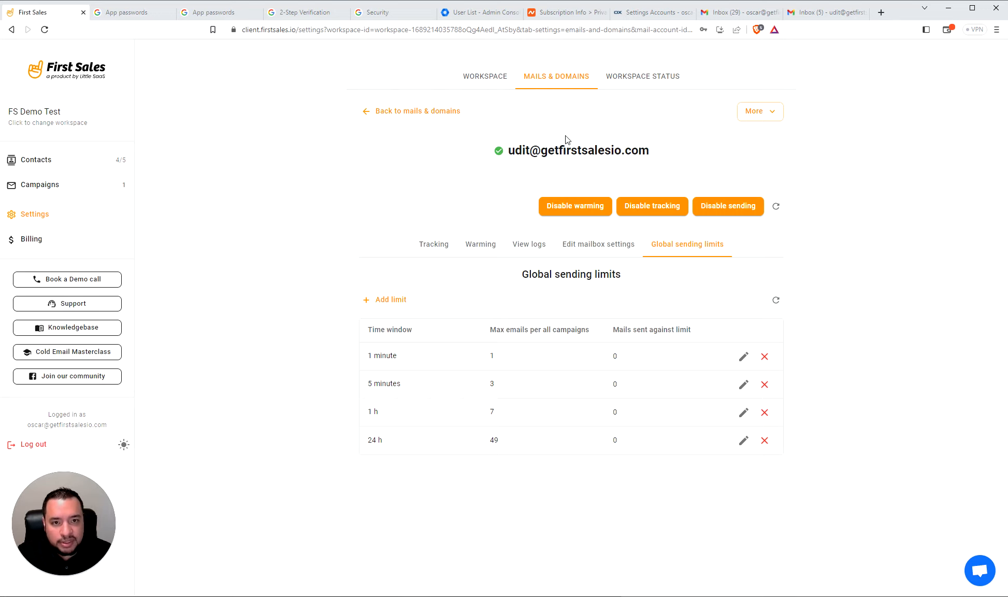
click(434, 114)
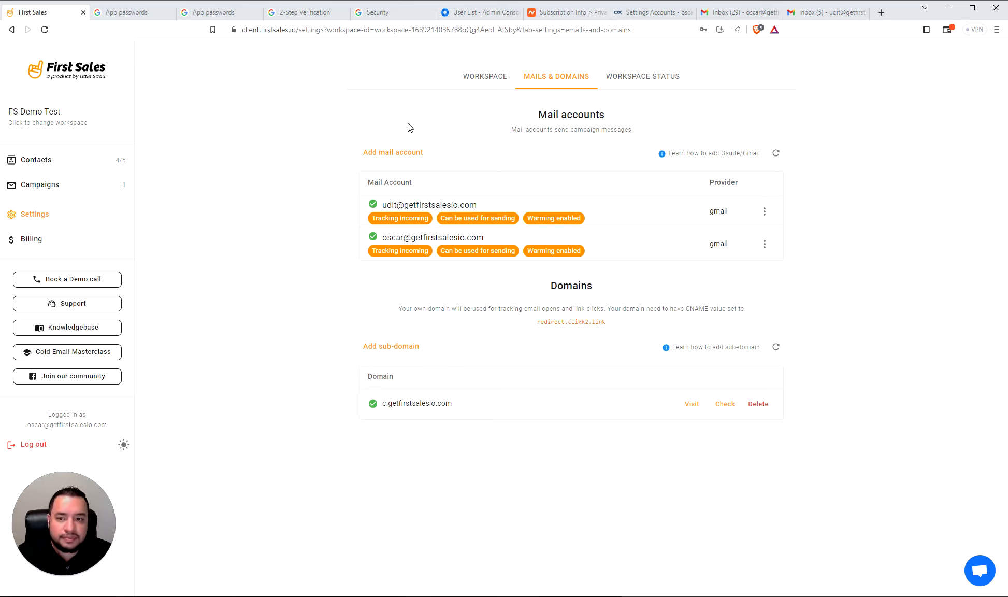
click(390, 153)
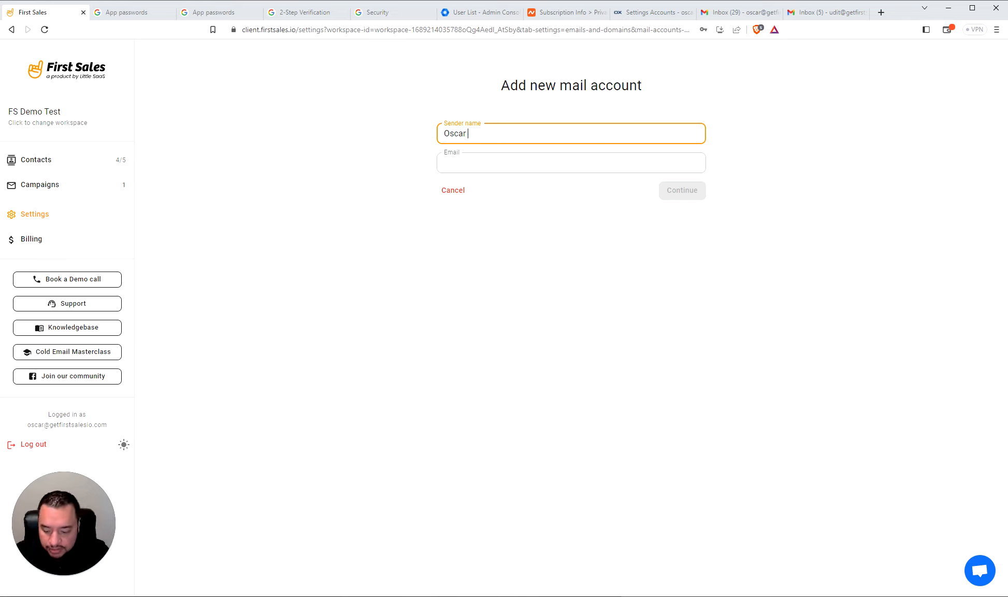
text(from FS)
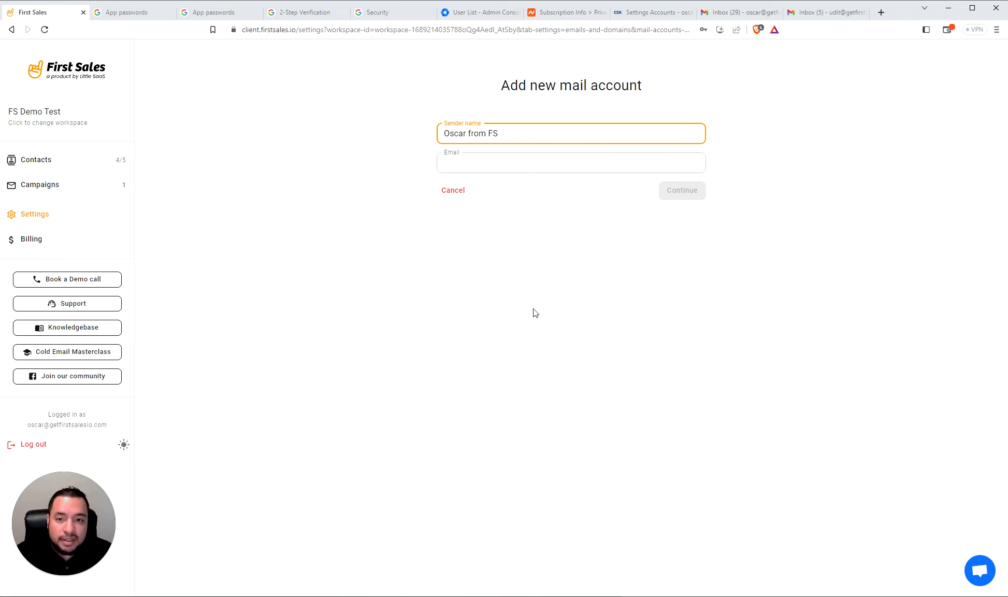
click(550, 282)
Step: Switch to Namecheap and review the Private Email subscription's DNS records, email security settings and mailbox list
click(572, 12)
scroll(468, 376, up, 7)
scroll(467, 383, down, 7)
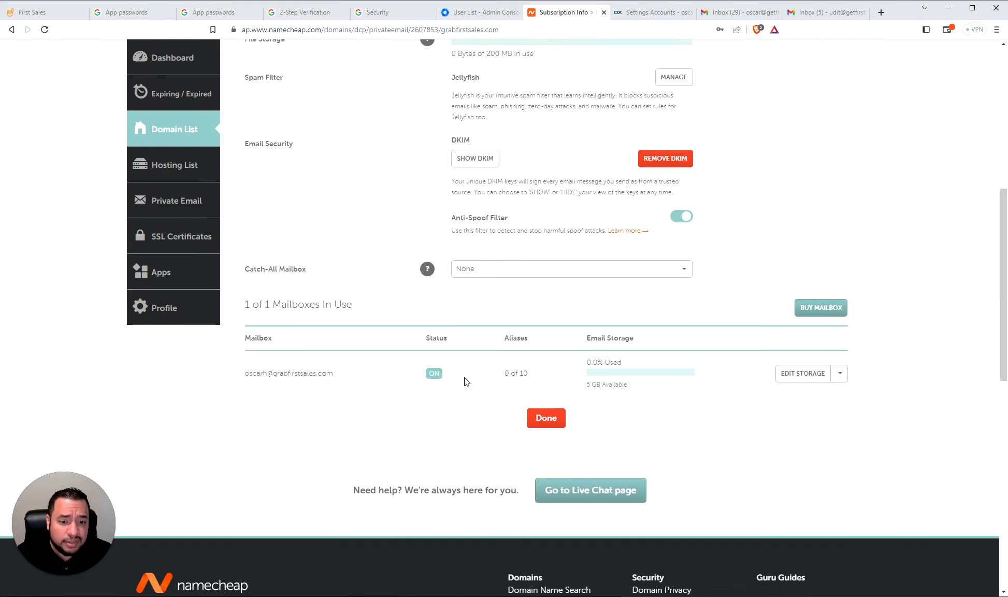
scroll(465, 382, down, 2)
scroll(358, 365, up, 2)
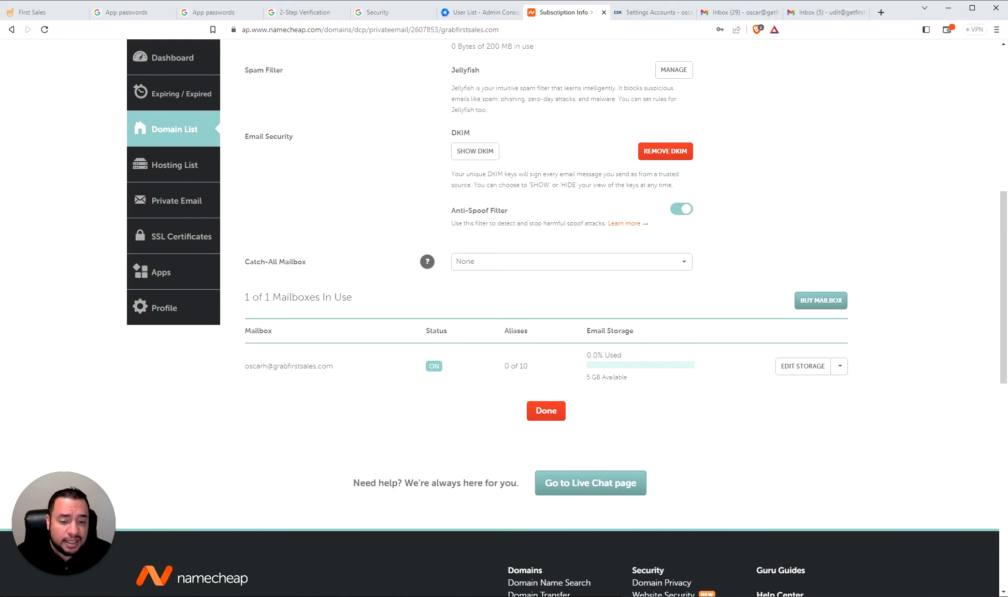
scroll(450, 382, up, 7)
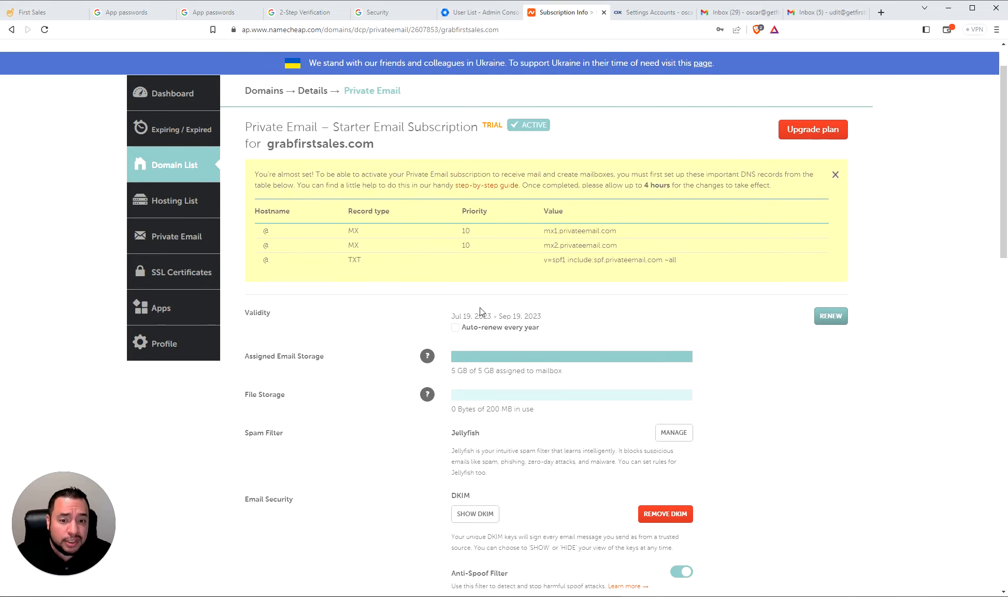
scroll(479, 311, down, 7)
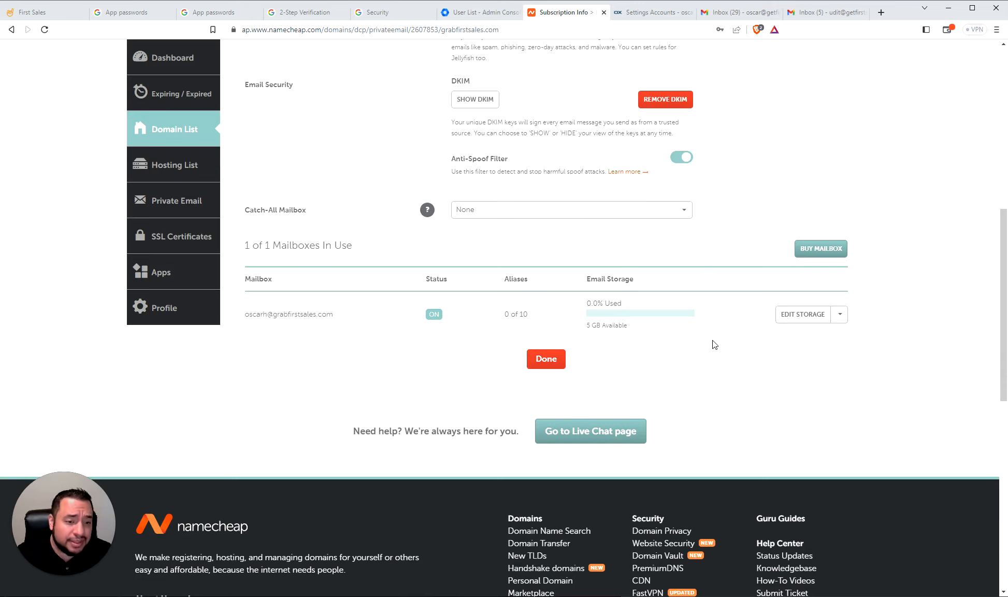
Step: Return to First Sales, start adding a new mail account and enter the sender name
click(36, 11)
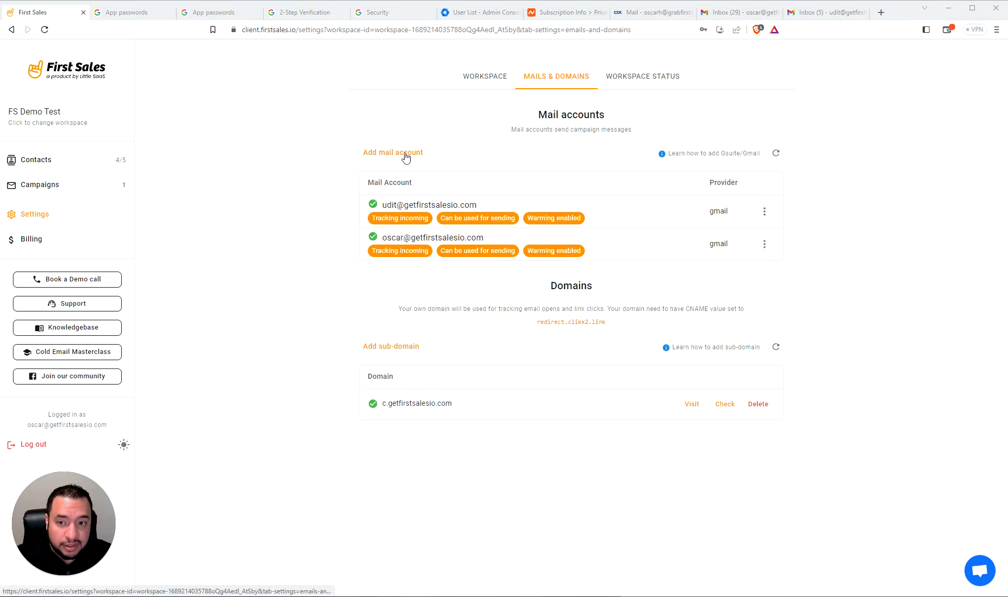
click(405, 154)
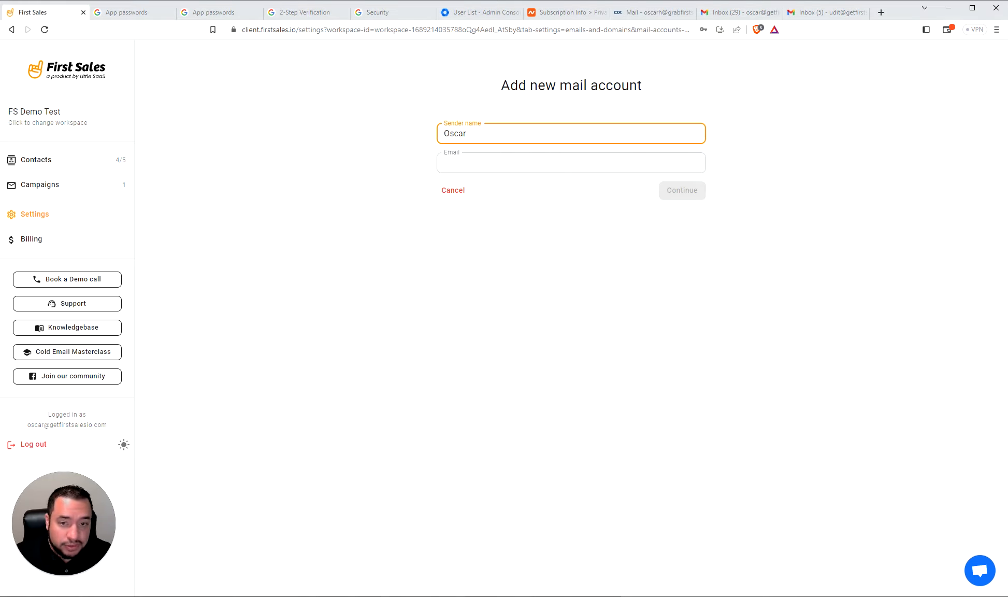
text(from F)
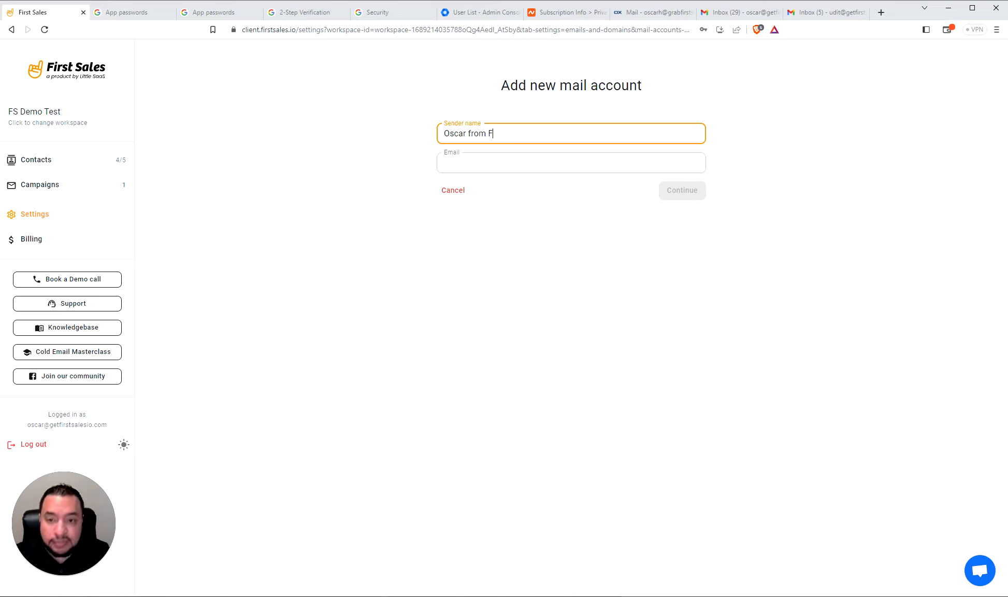
text(S)
key(Tab)
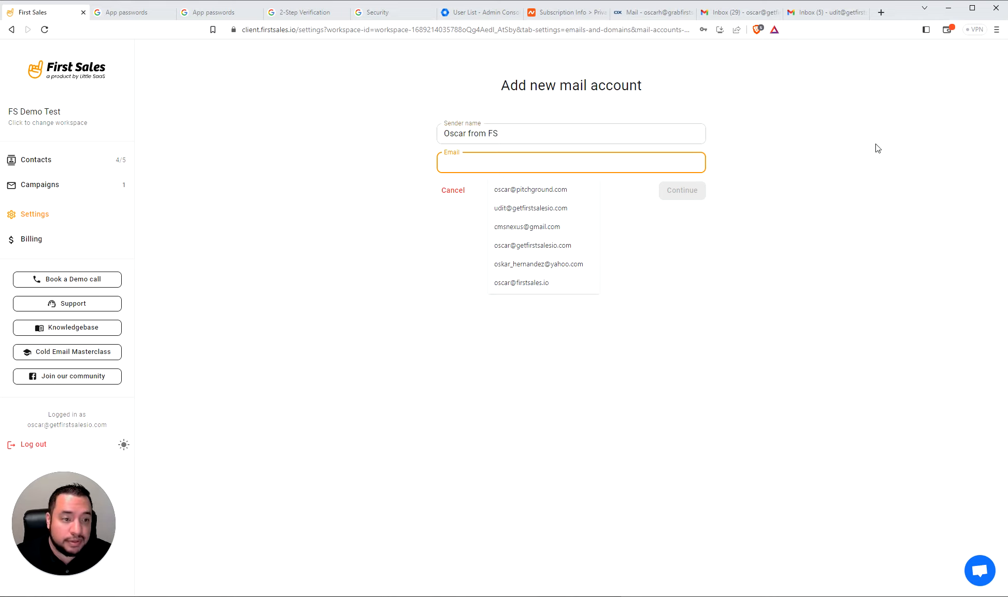
click(940, 158)
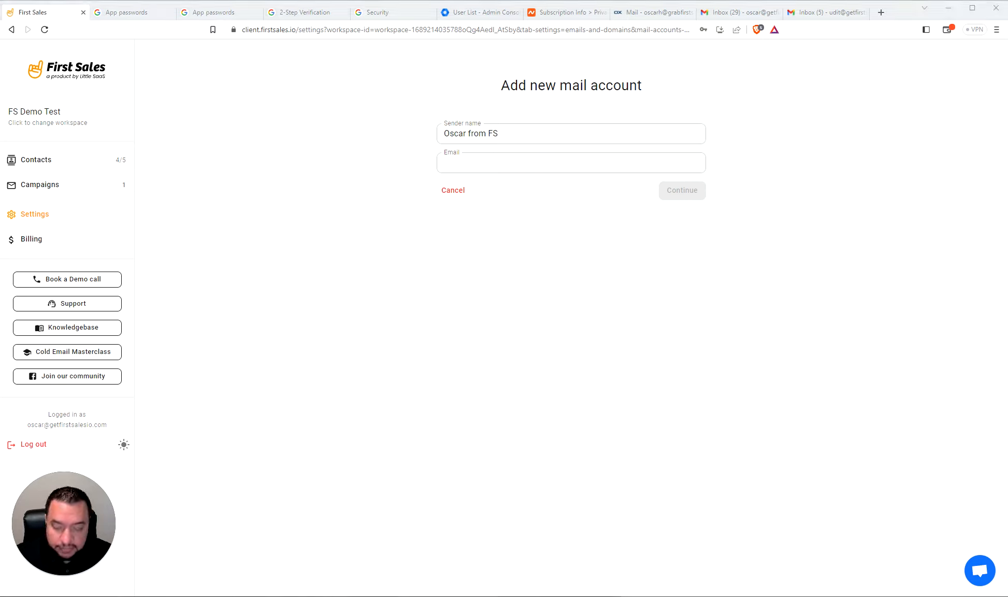
Step: Paste the Private Email mailbox address as the new account's email and continue to the SMTP and IMAP details
click(446, 158)
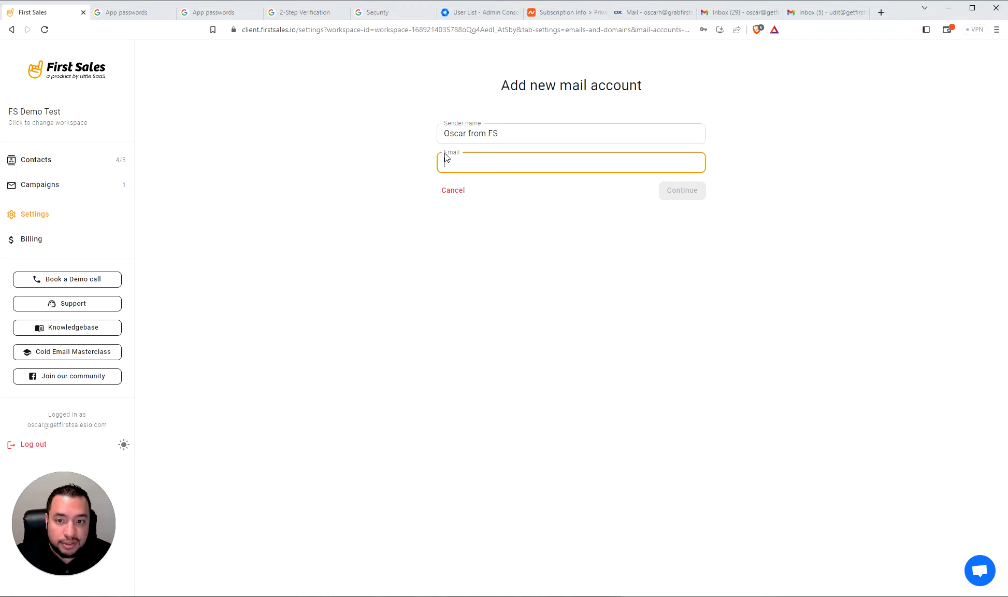
key(ctrl+v)
click(747, 169)
click(688, 190)
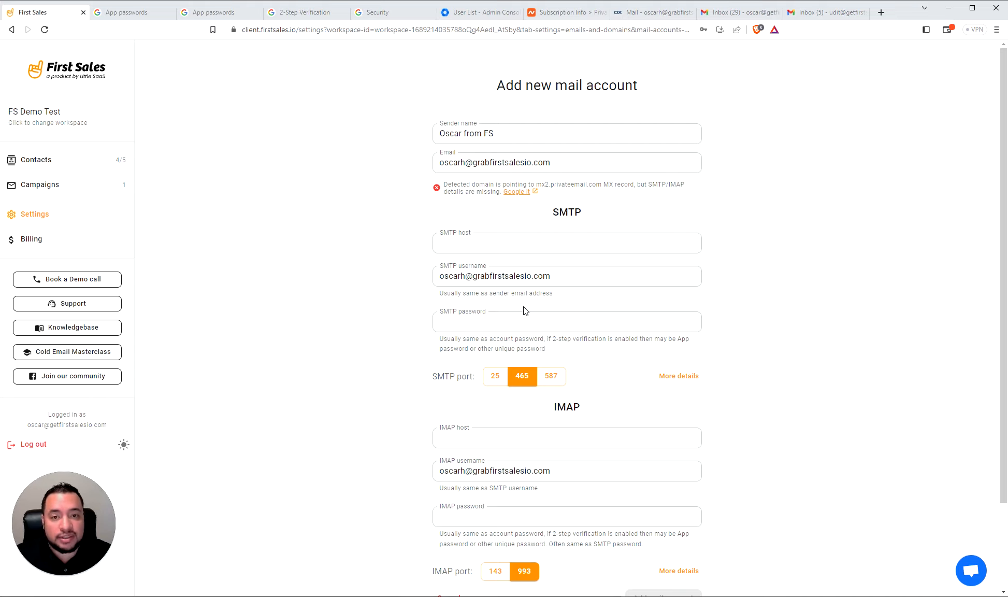
click(652, 13)
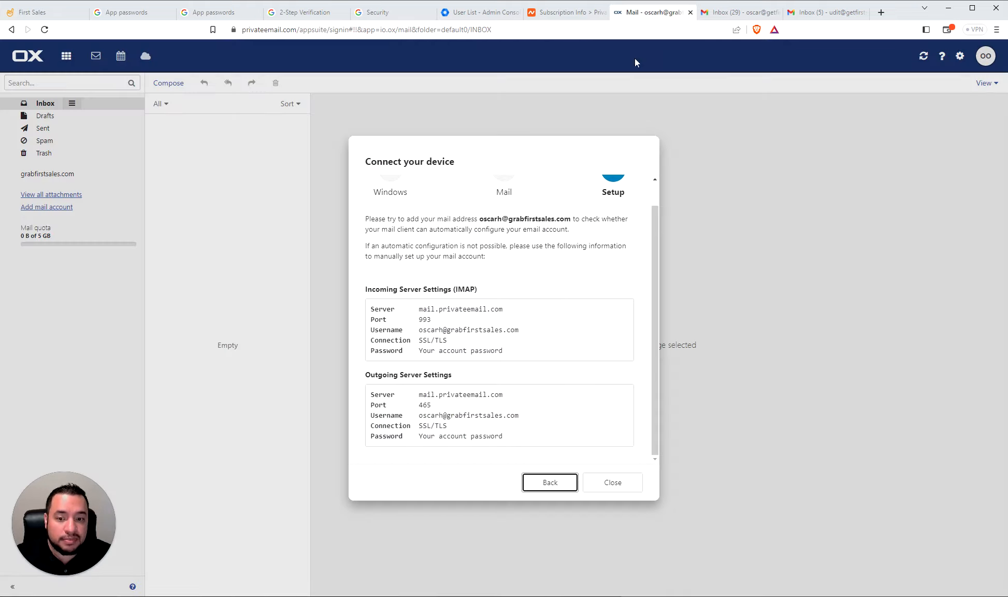
double_click(483, 309)
key(ctrl+c)
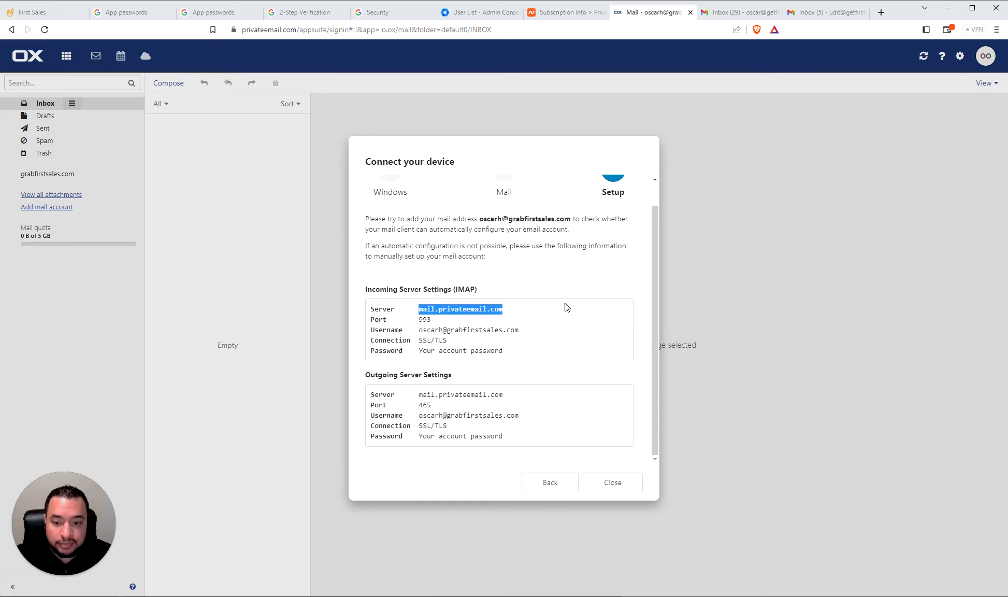
click(32, 12)
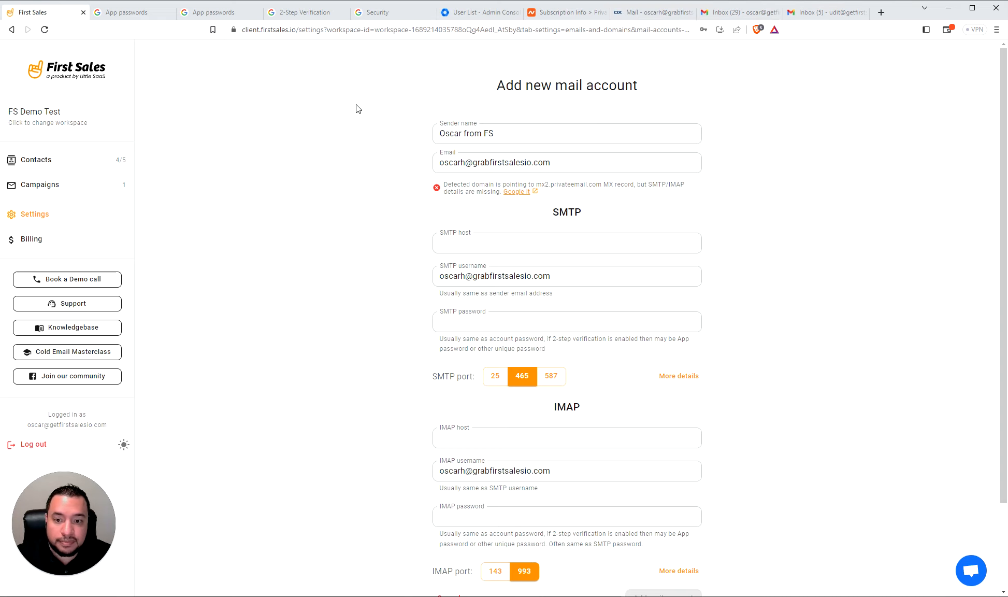
click(456, 438)
key(ctrl+v)
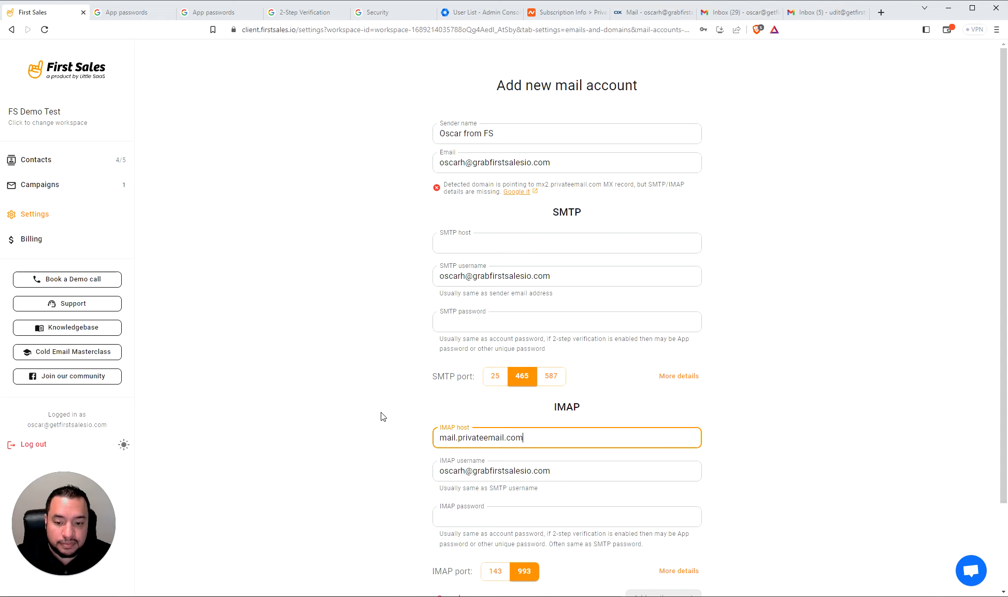
click(384, 413)
Step: Paste the mailbox's account password as the IMAP password
scroll(384, 412, down, 1)
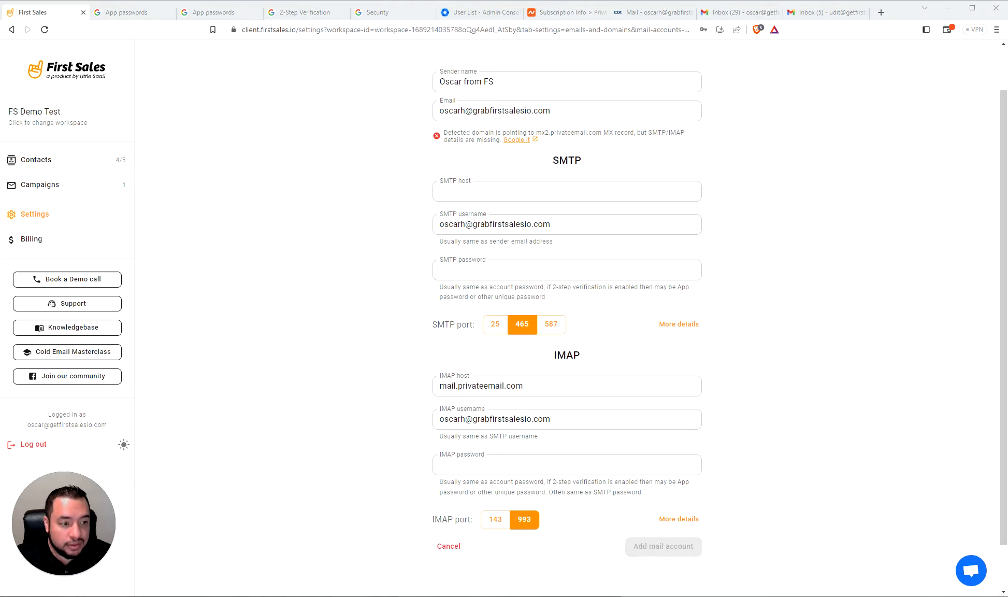
click(517, 458)
key(ctrl+v)
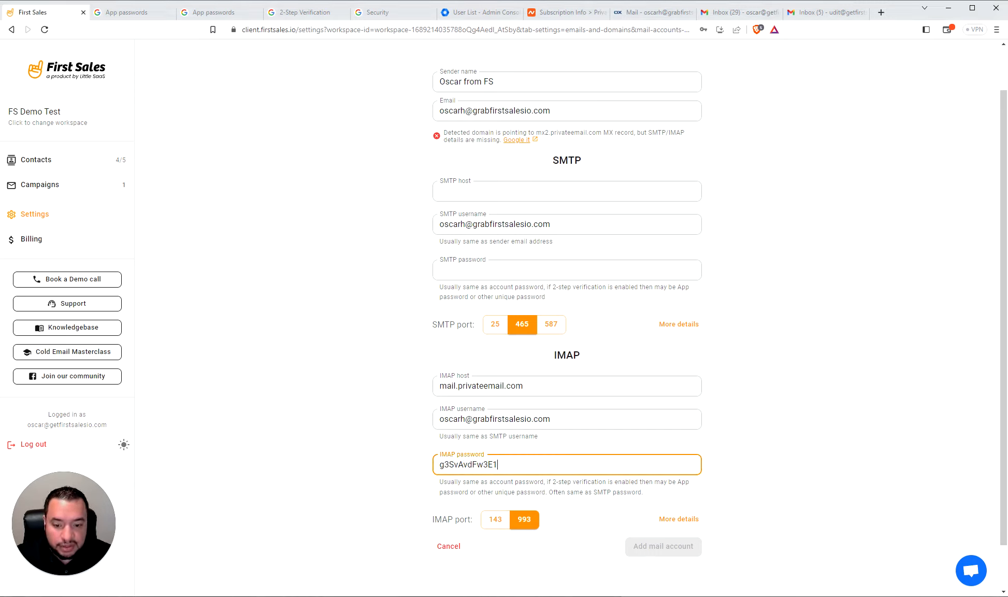
click(333, 428)
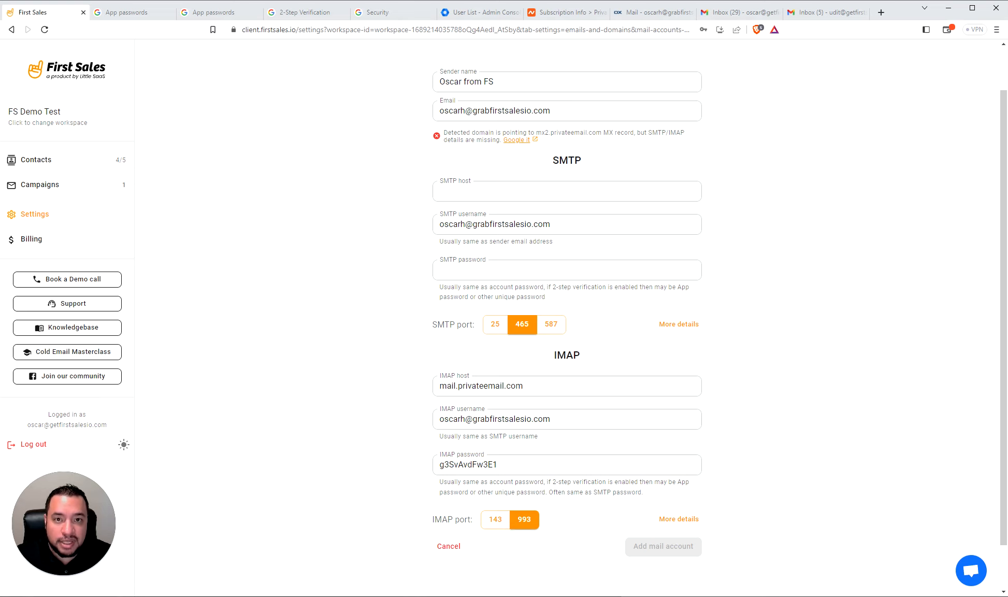
click(640, 15)
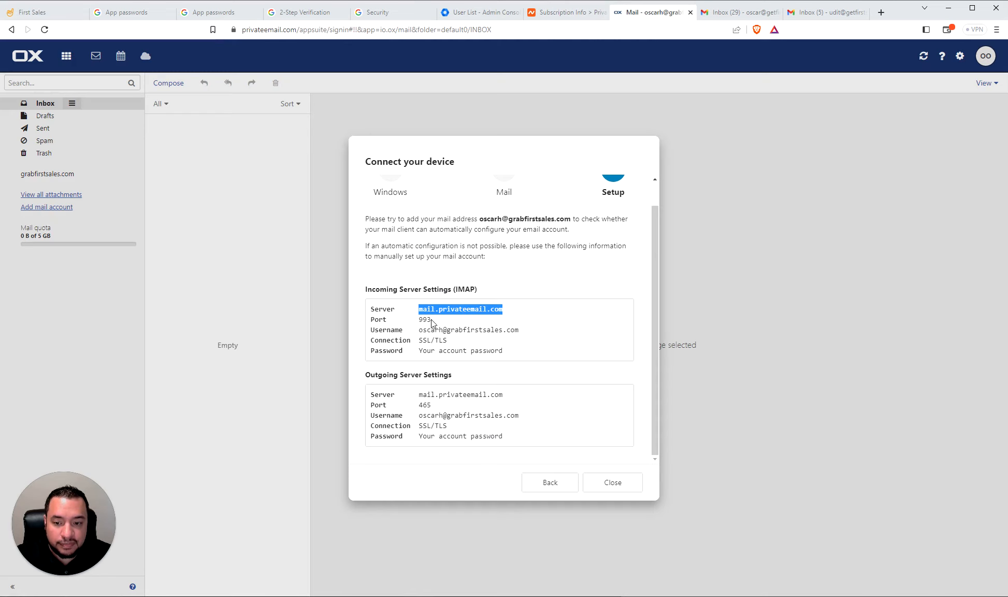
click(52, 13)
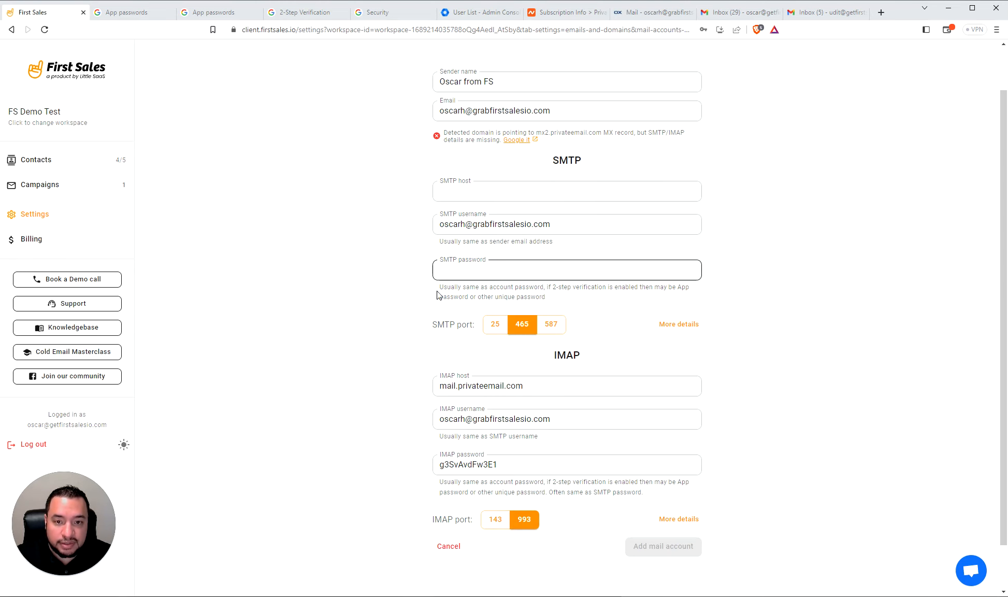
click(543, 13)
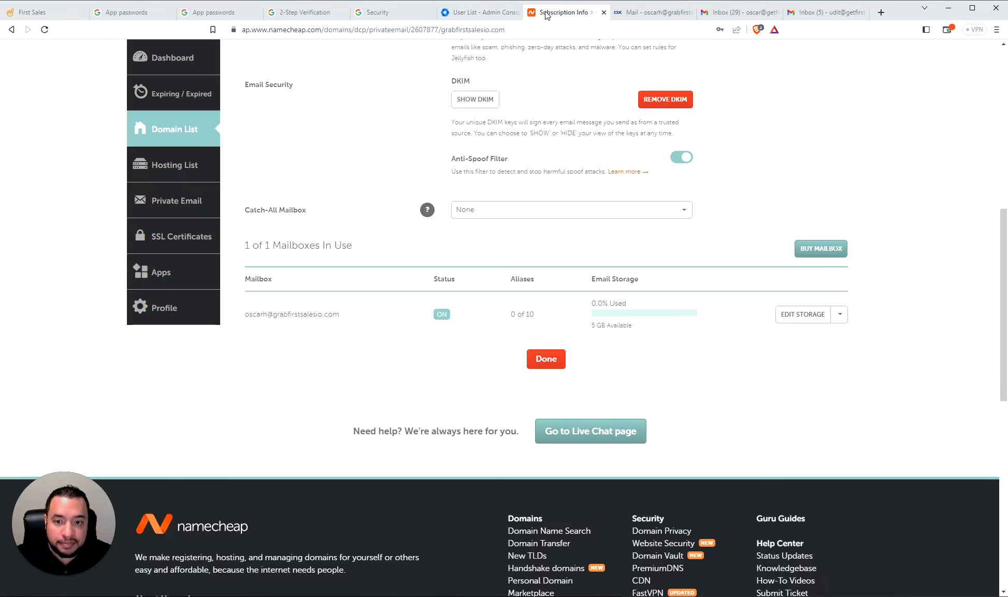
click(629, 13)
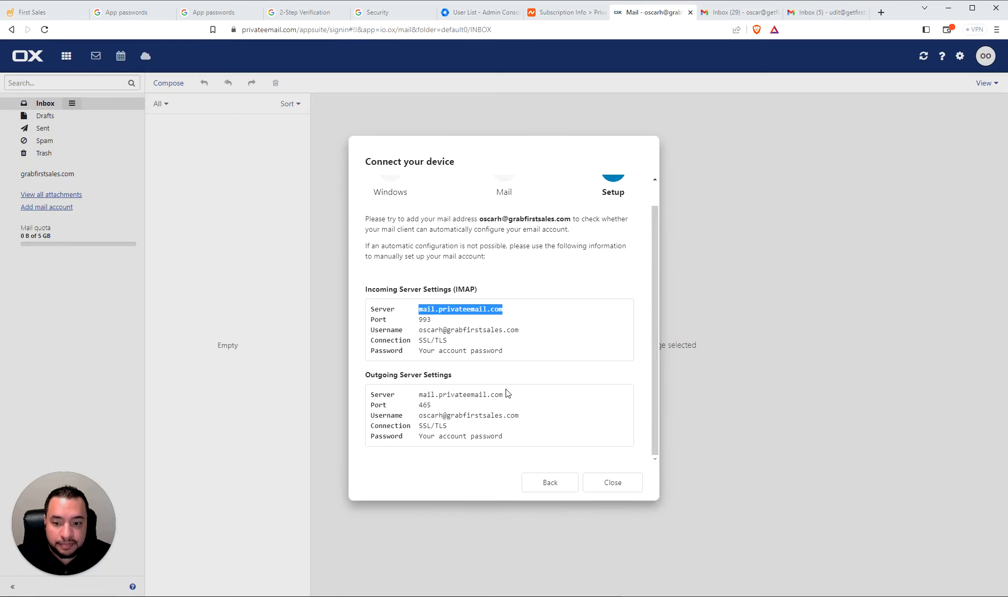
drag(505, 394, 427, 395)
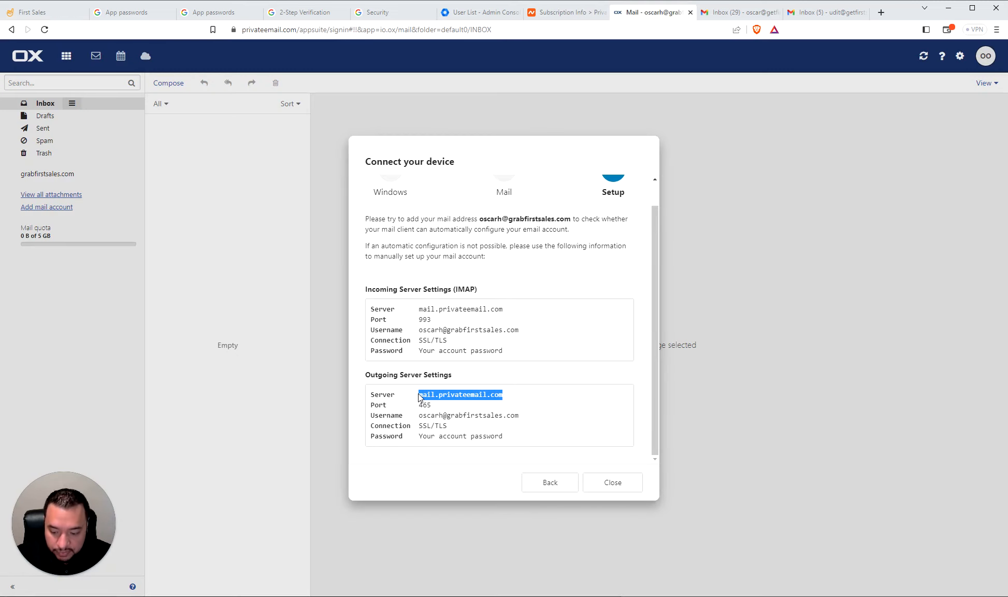
click(32, 12)
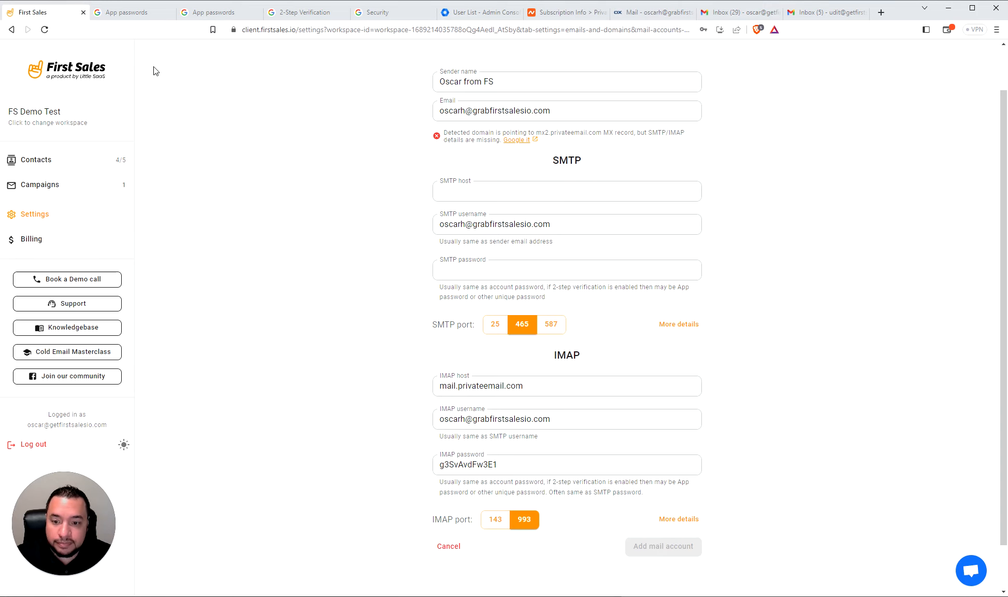
click(441, 197)
key(ctrl+v)
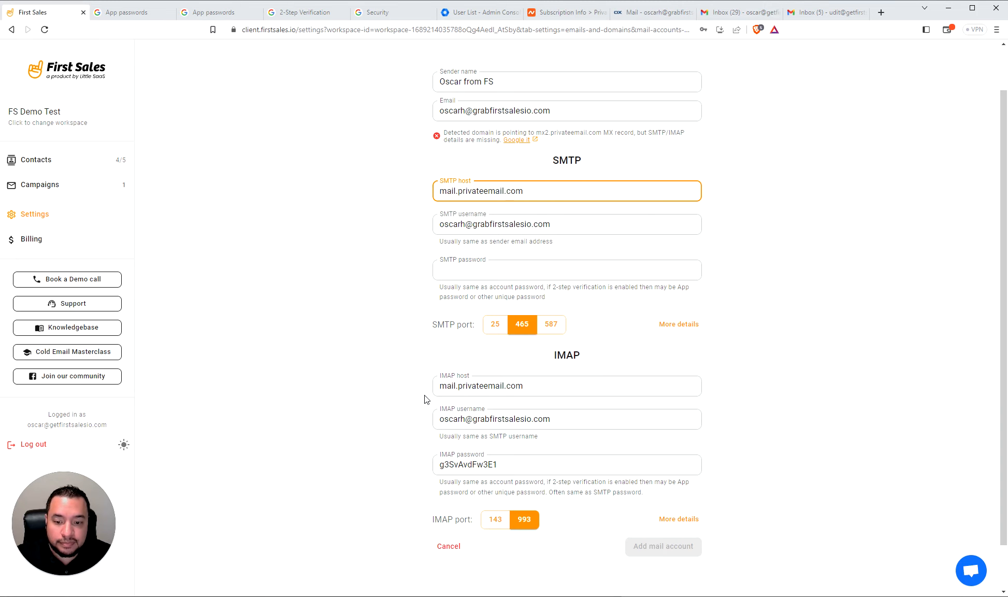
Step: Copy the IMAP password into the SMTP password field
double_click(469, 463)
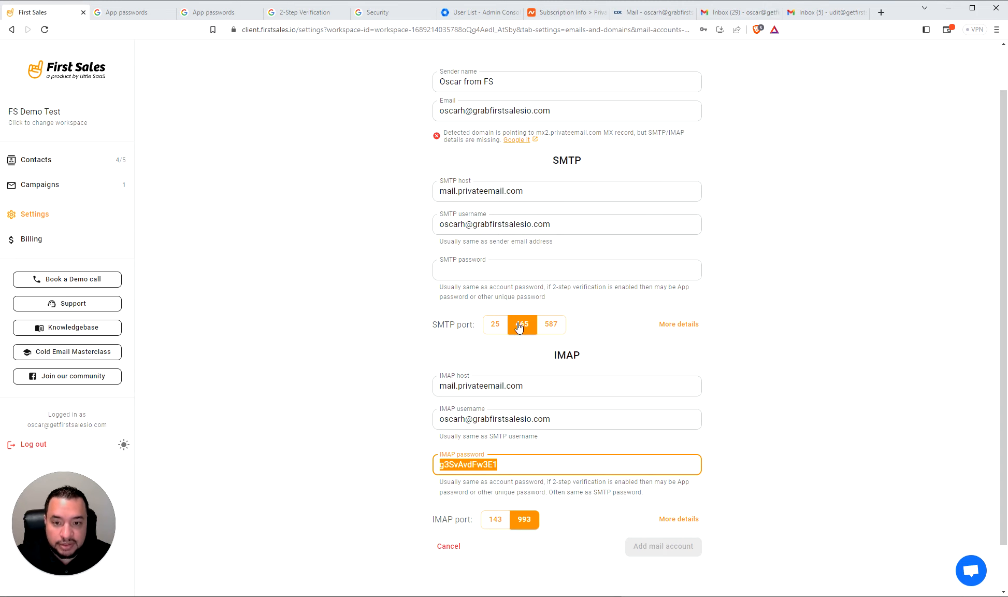
click(456, 270)
key(ctrl+v)
click(382, 252)
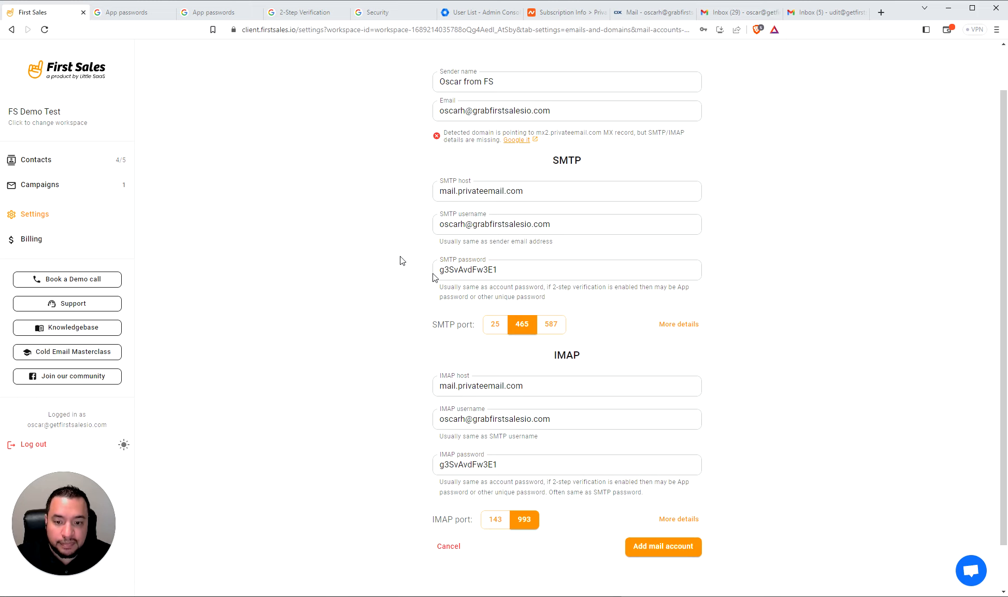
Step: Check the incoming and outgoing server ports in Private Email's setup details, and return to the First Sales form
click(650, 16)
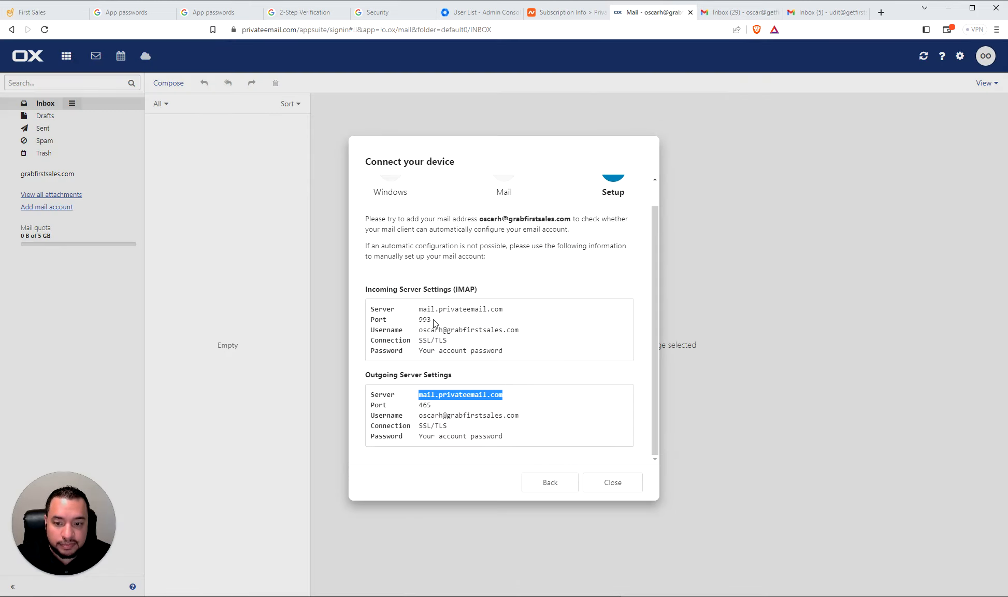
drag(433, 321, 419, 323)
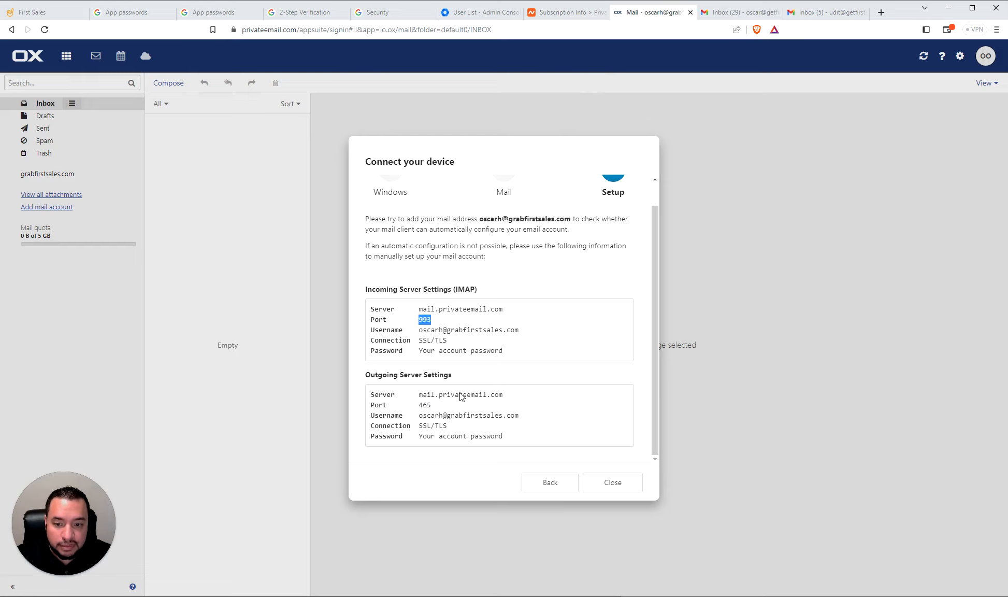
mouse_move(433, 407)
mouse_down()
mouse_move(406, 401)
mouse_move(432, 406)
mouse_move(418, 406)
mouse_up()
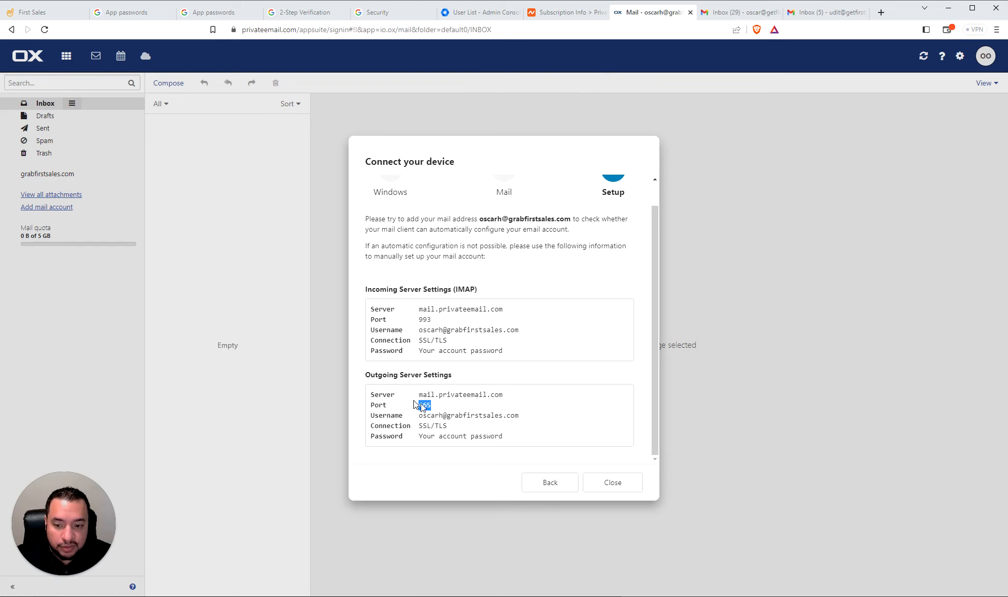
click(32, 12)
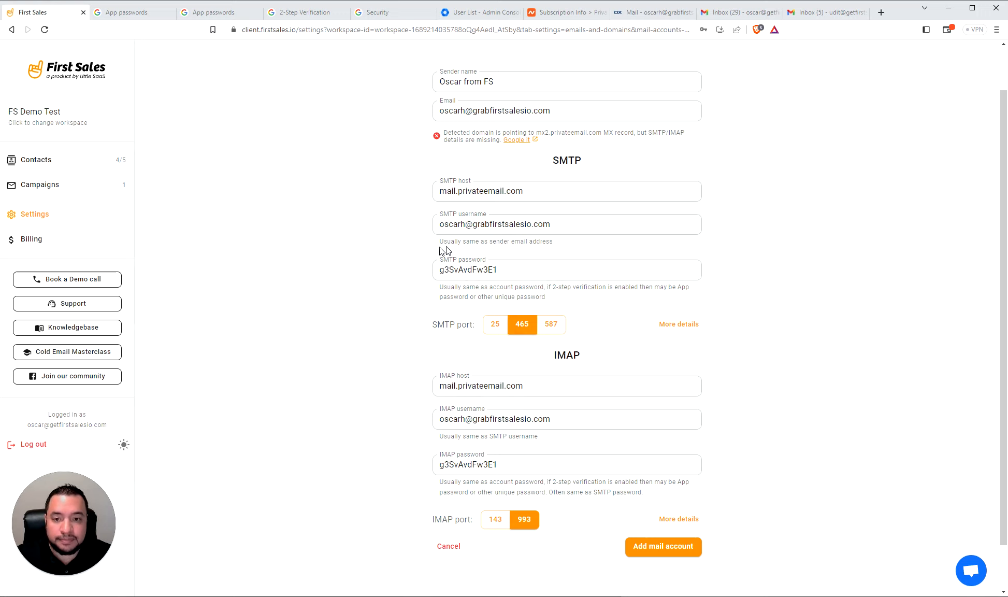
Step: Add the mail account with the entered SMTP and IMAP details
scroll(654, 346, down, 1)
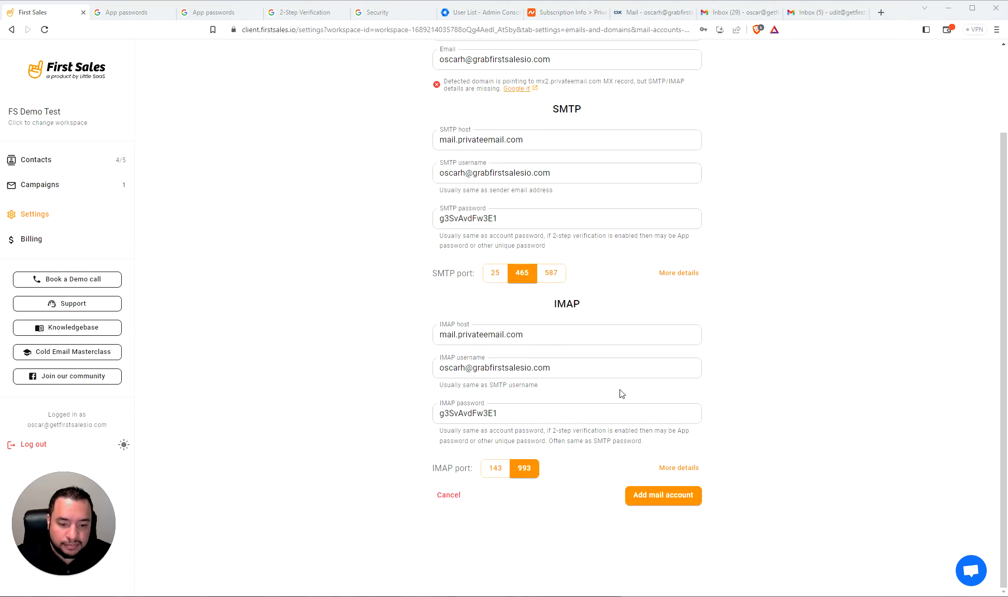
click(641, 492)
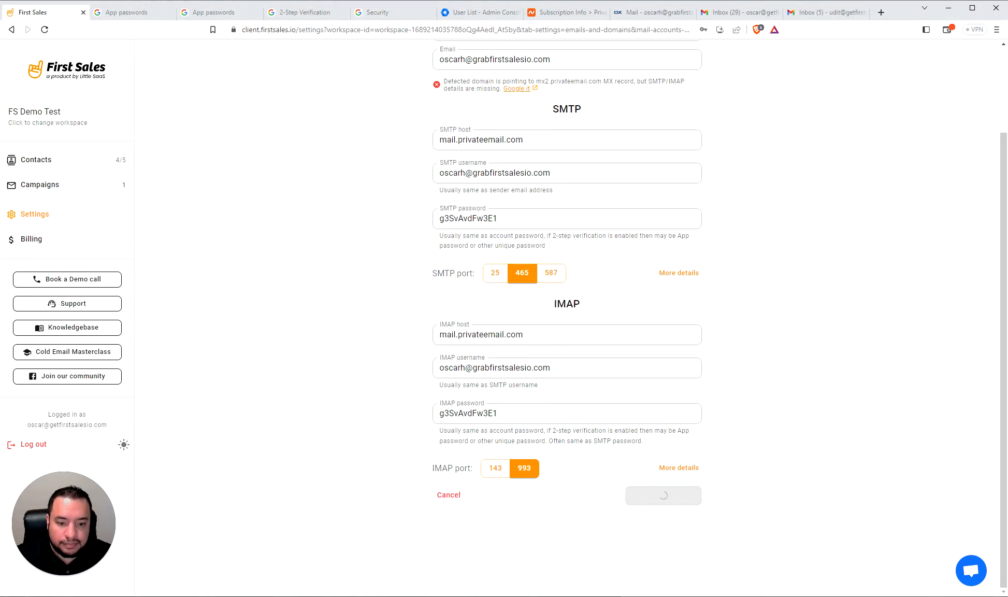
scroll(612, 373, up, 3)
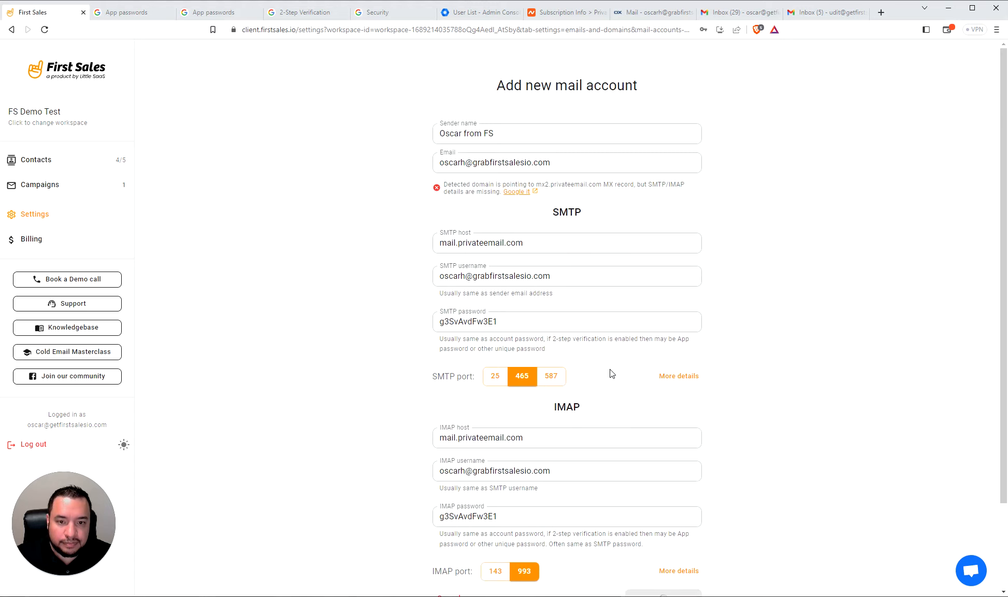
scroll(613, 334, down, 3)
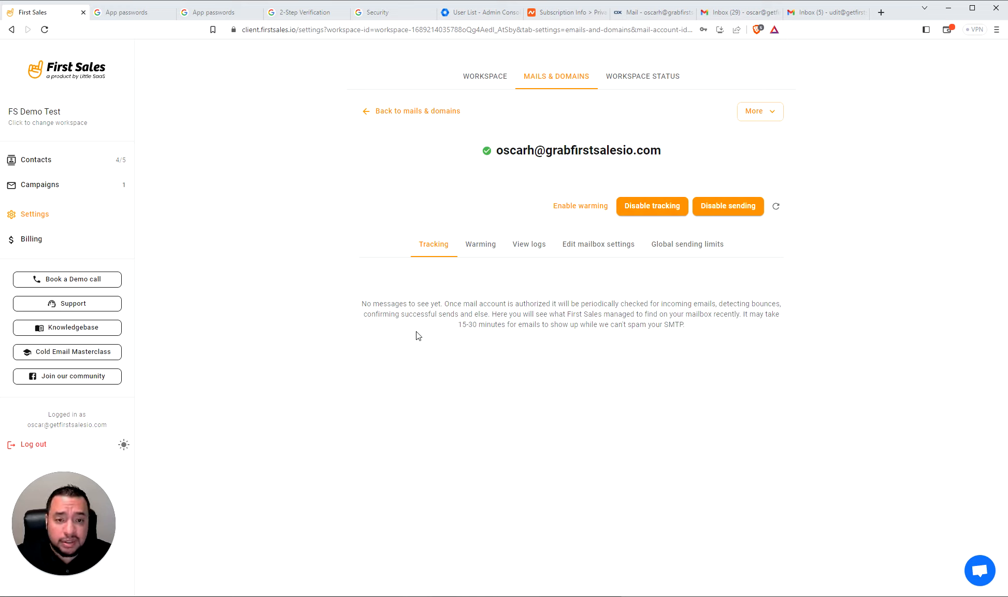
Step: Enable warming for the newly added mail account and return to the mail accounts list
click(570, 208)
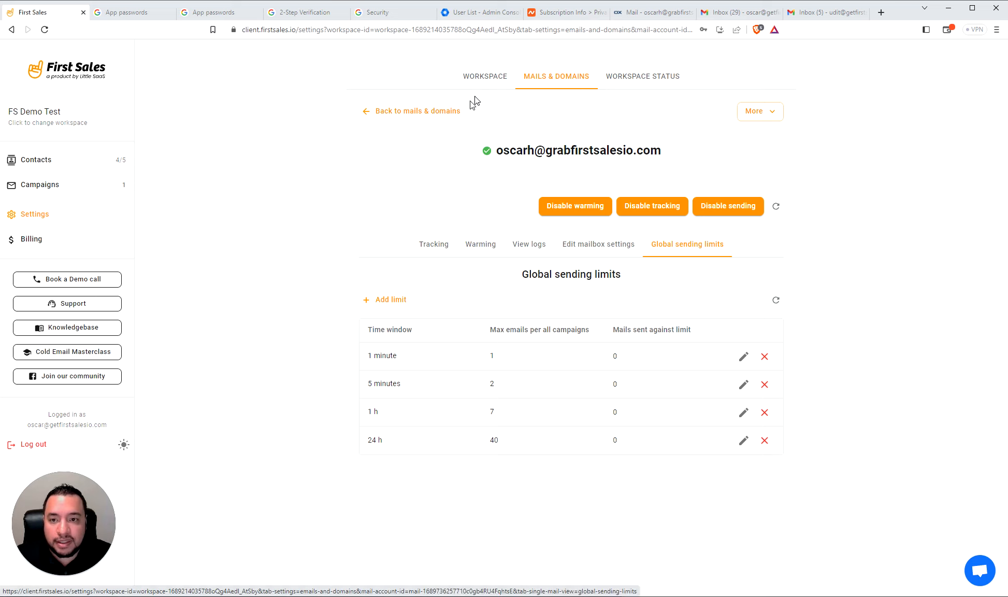
click(430, 111)
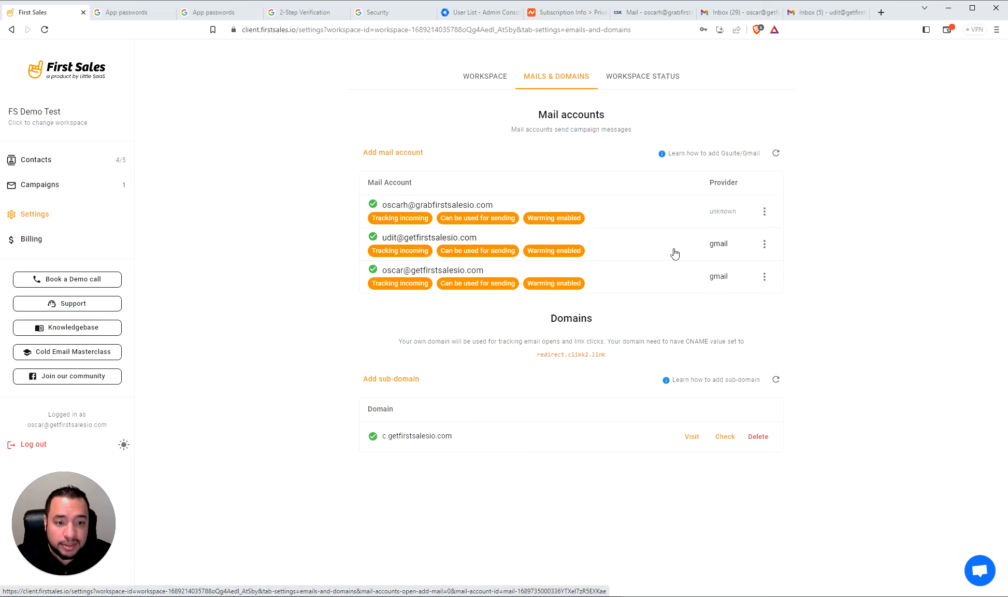